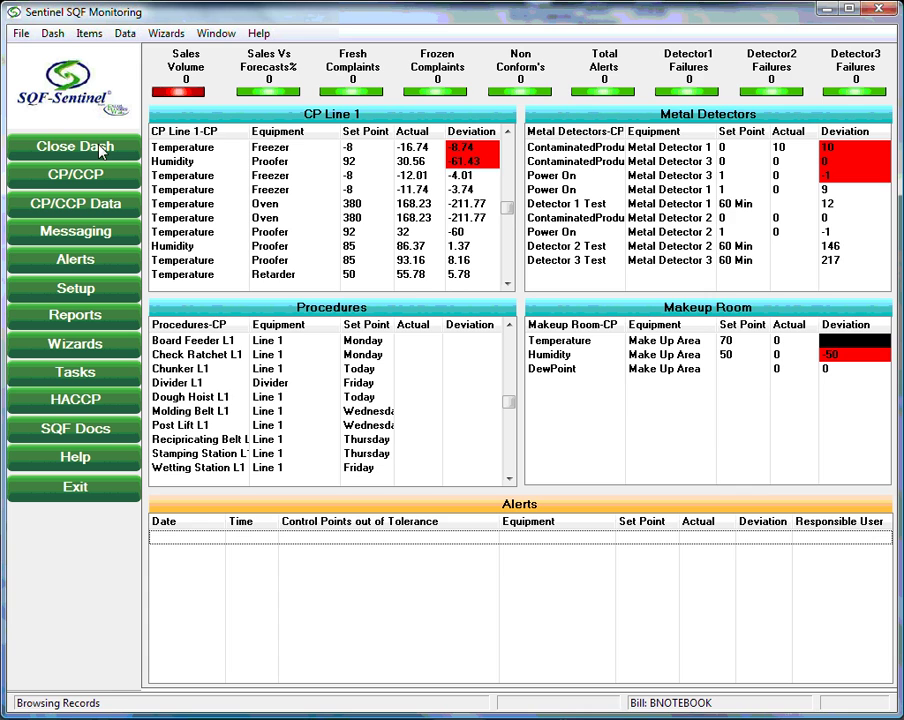
Step: Close the dashboard and bring up the Define Control Points (CP/CCP) list
left_click(100, 148)
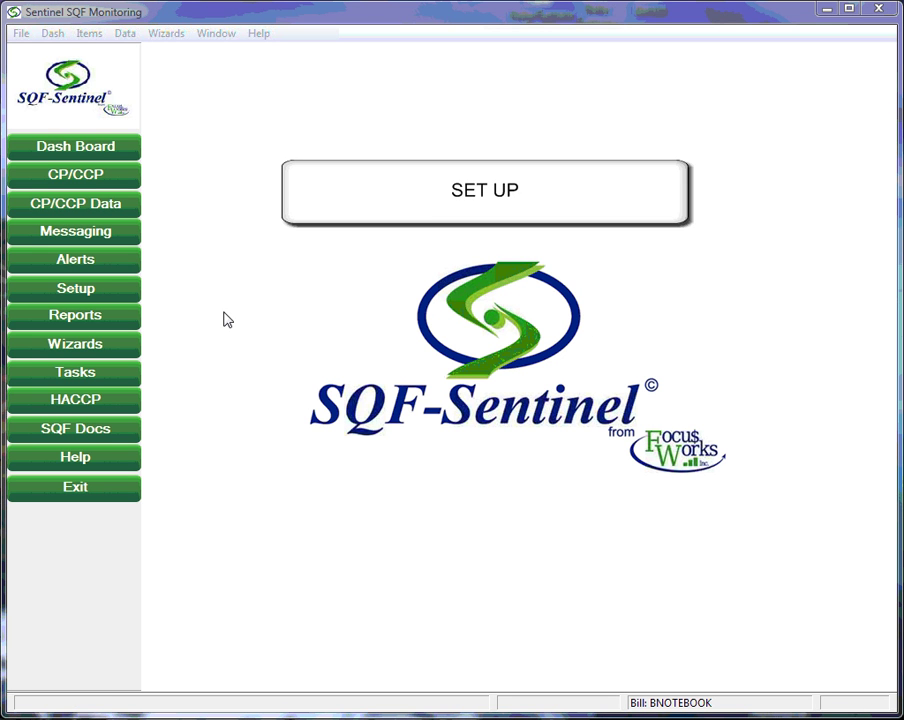
left_click(66, 177)
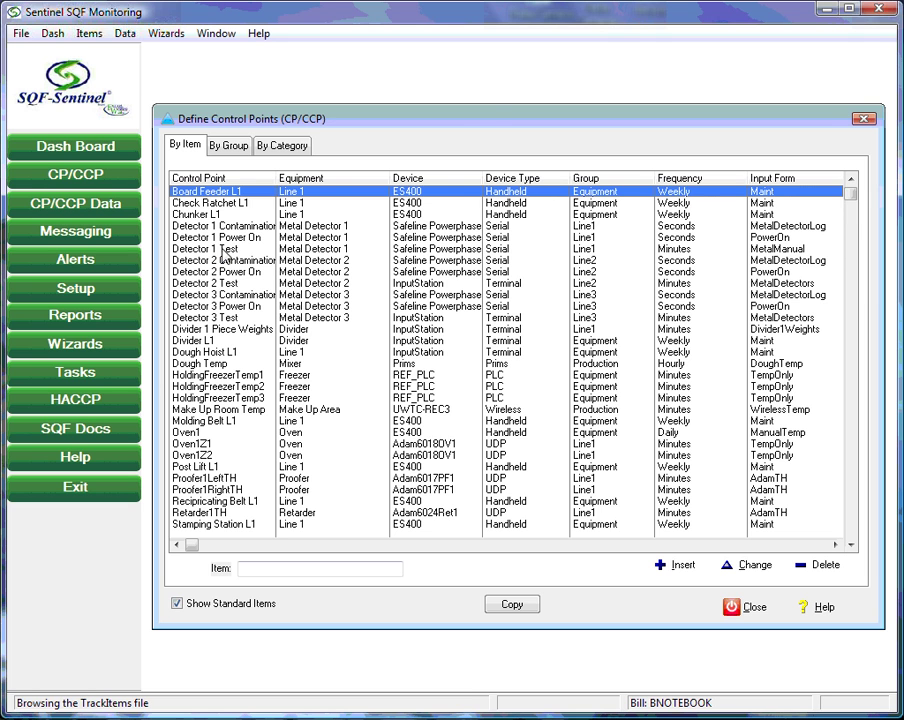
Step: Open Detector 1 Test for editing and review its device type and frequency options, keeping Serial and Minutes
double_click(223, 250)
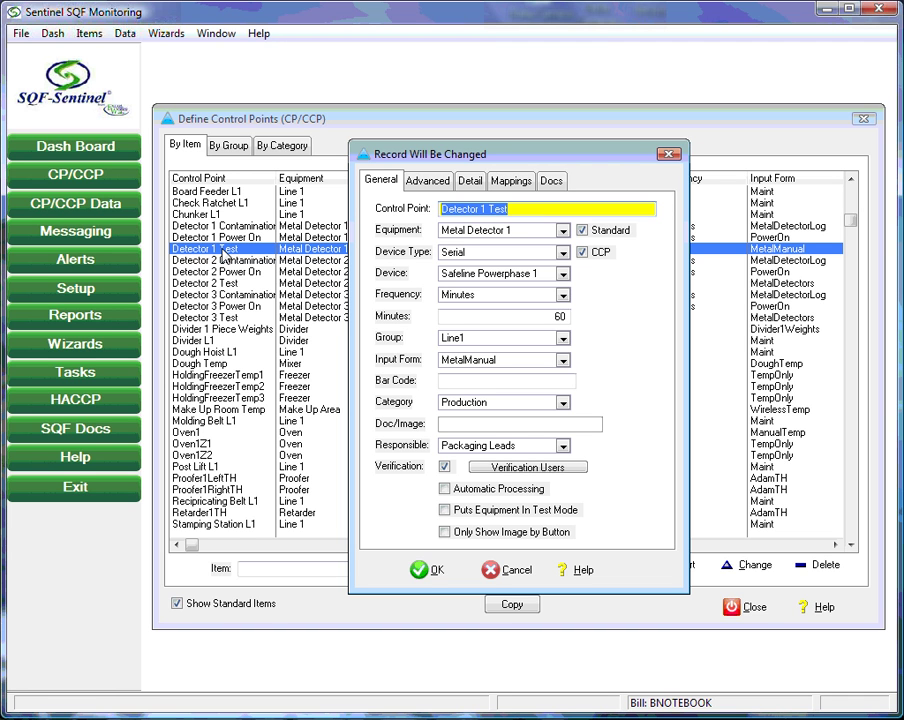
left_click(563, 253)
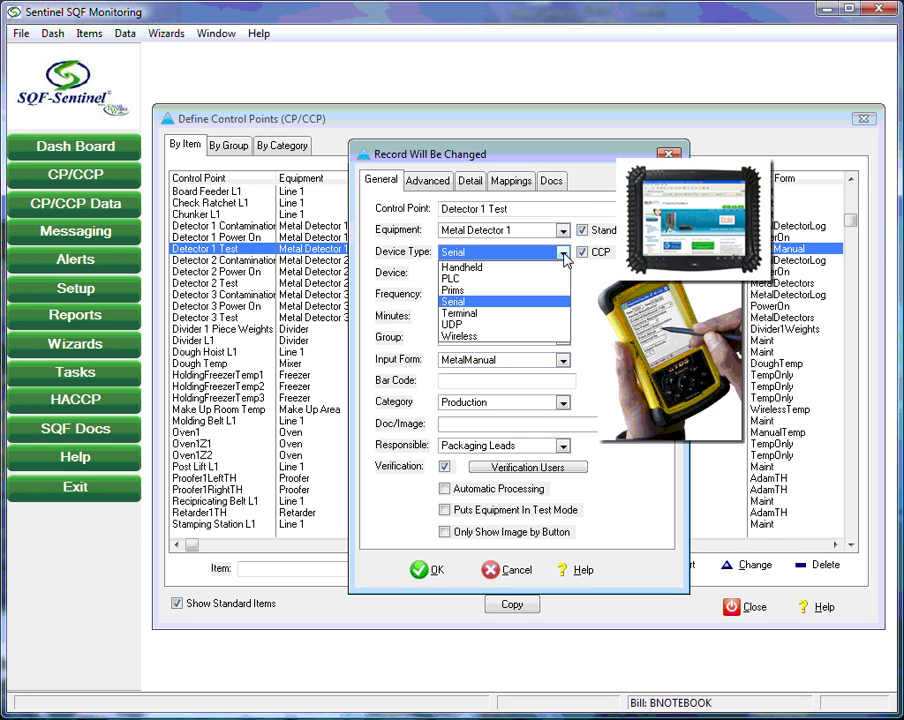
left_click(564, 256)
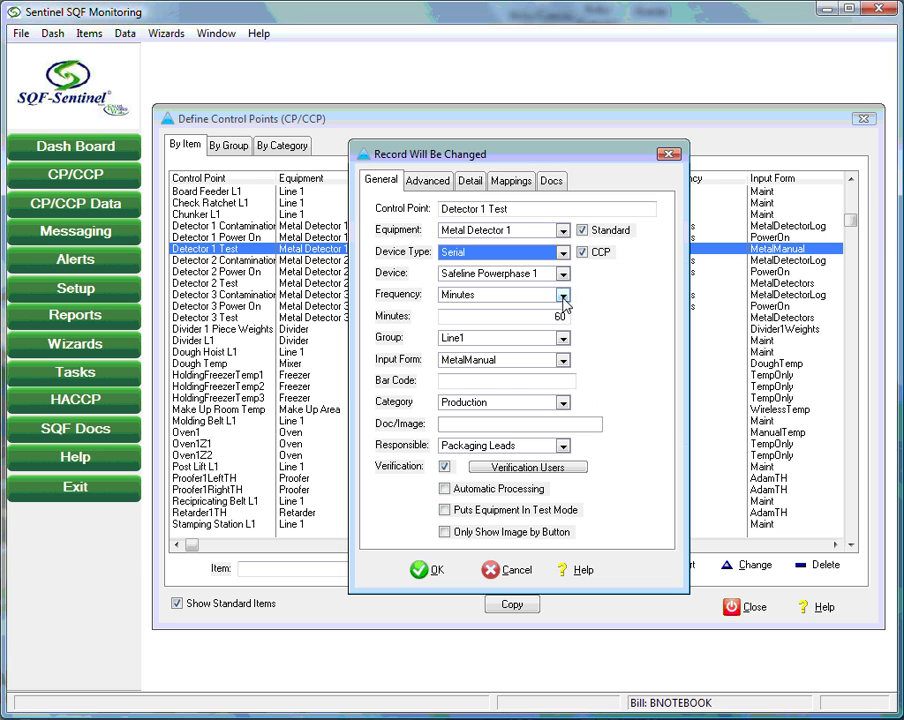
left_click(563, 296)
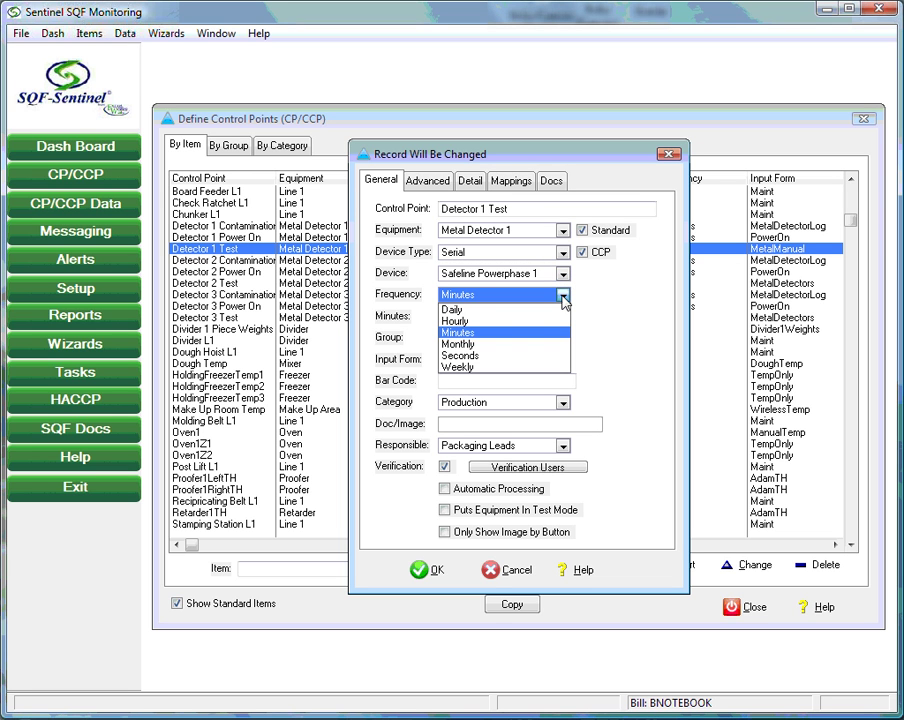
left_click(564, 299)
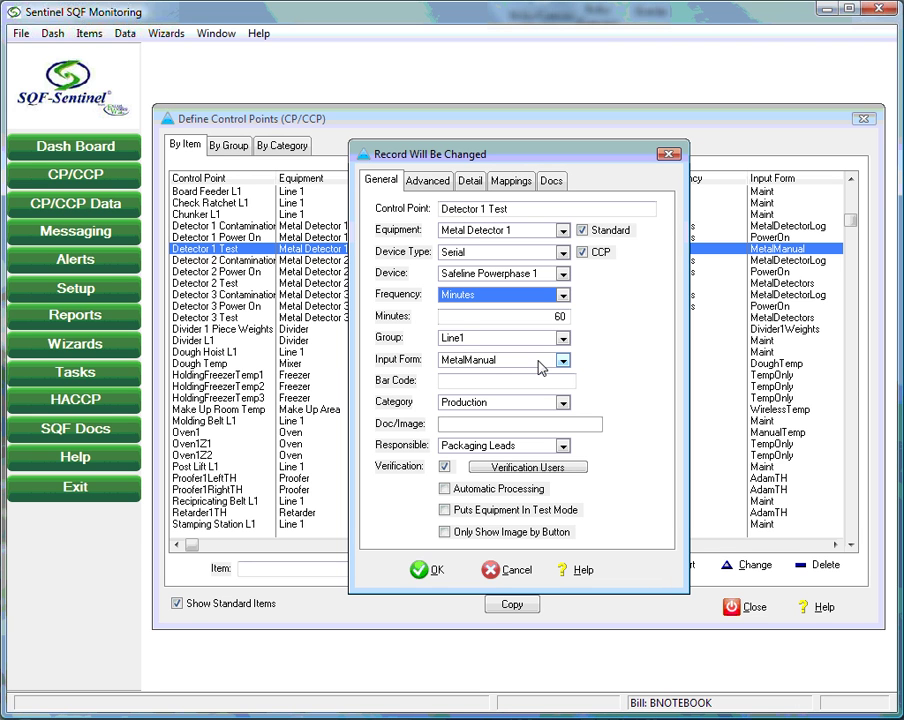
left_click(470, 380)
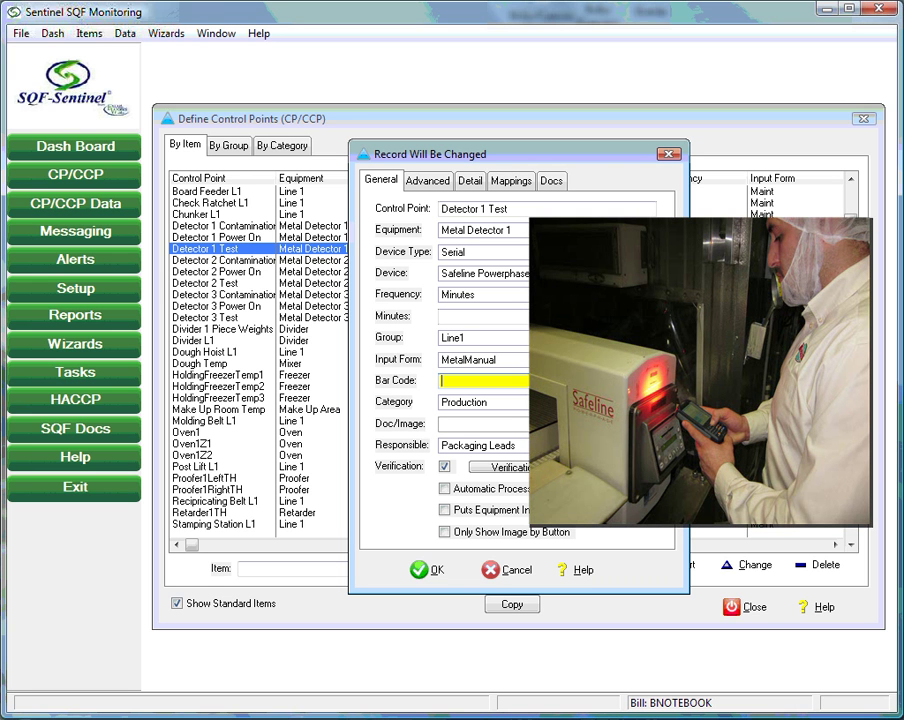
key("Return")
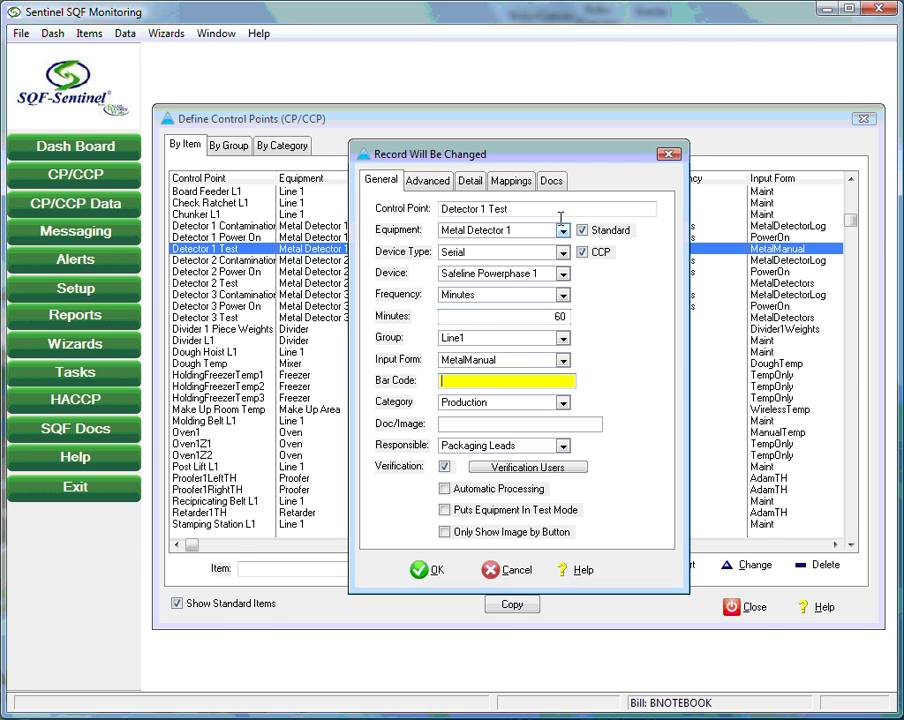
Step: Review Detector 1 Test's Docs, General settings and Verification Users, then cancel without saving
left_click(553, 182)
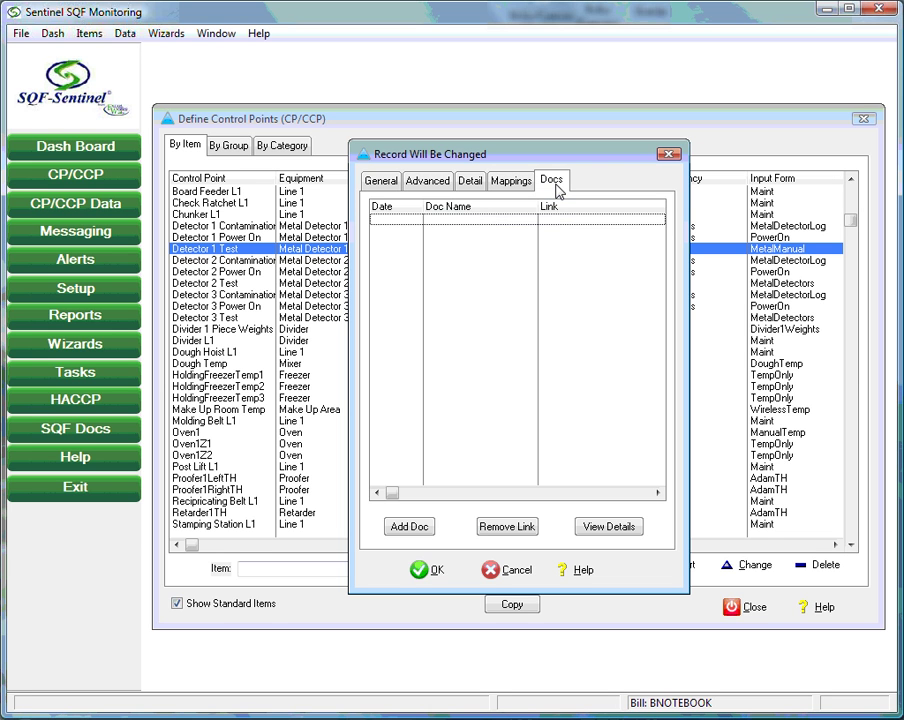
left_click(376, 186)
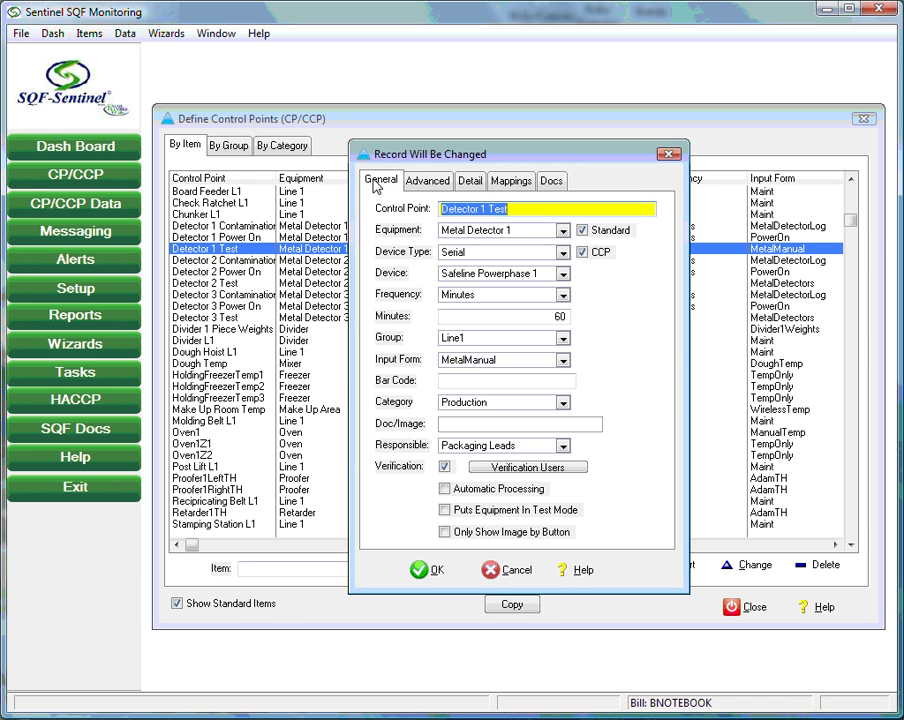
left_click(533, 469)
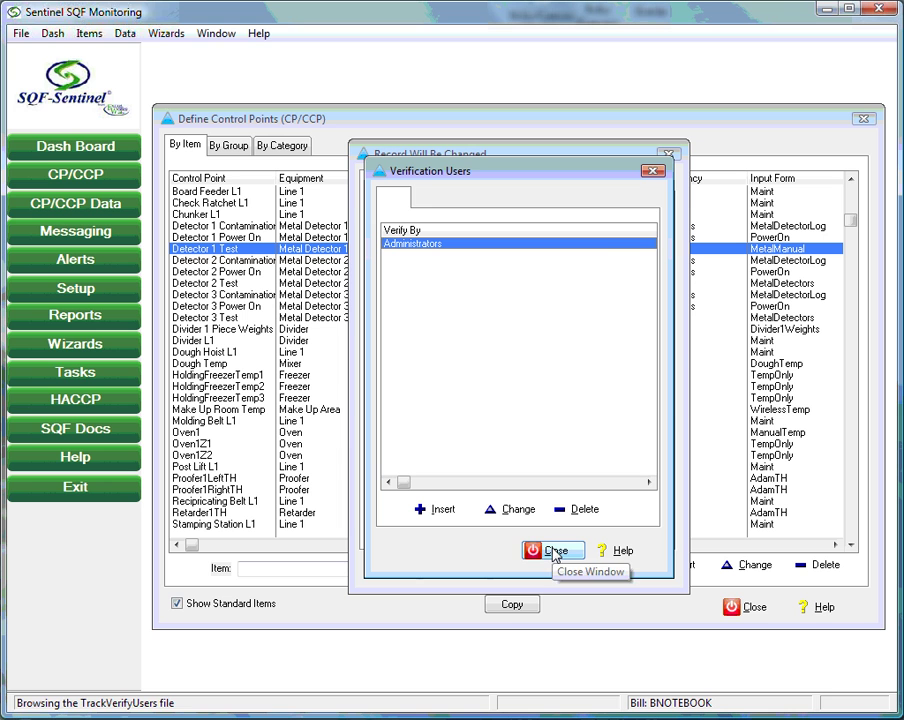
left_click(553, 553)
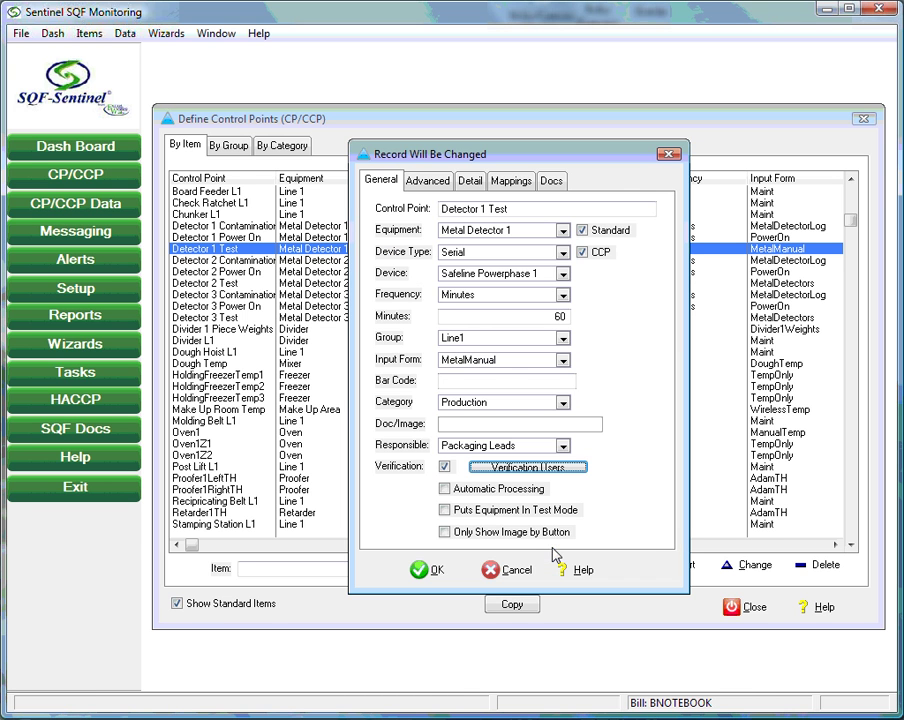
left_click(512, 566)
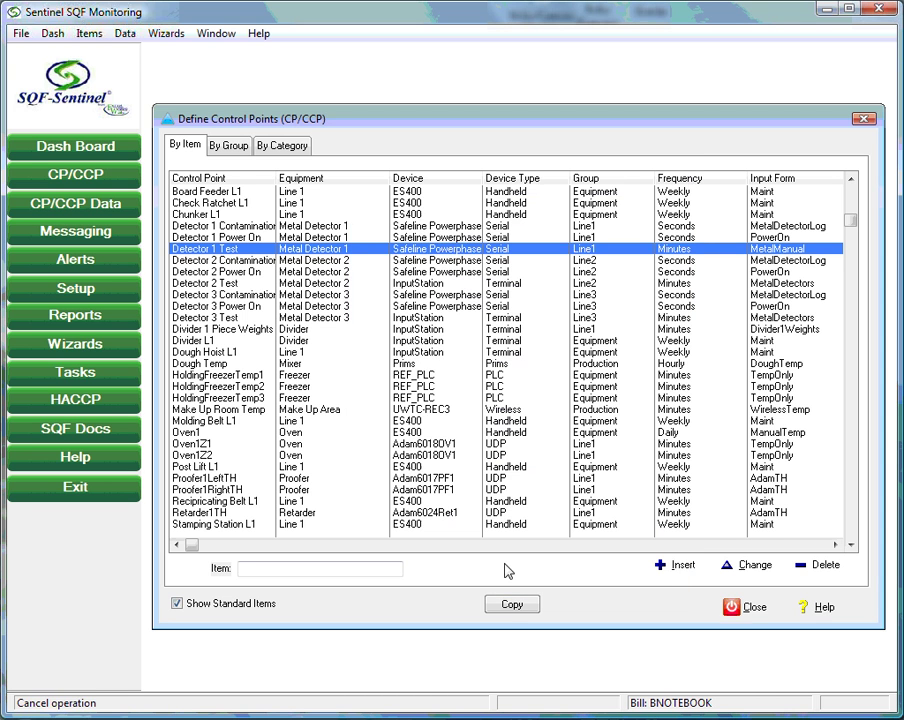
Step: Open the Dough Hoist L1 record and view its maintenance steps
left_click(221, 354)
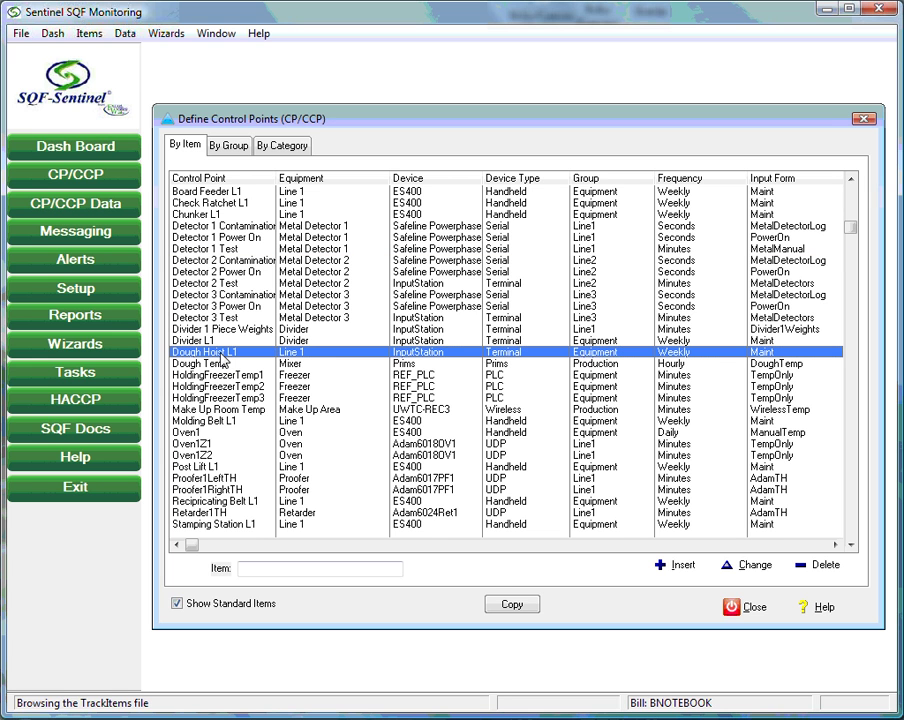
double_click(221, 356)
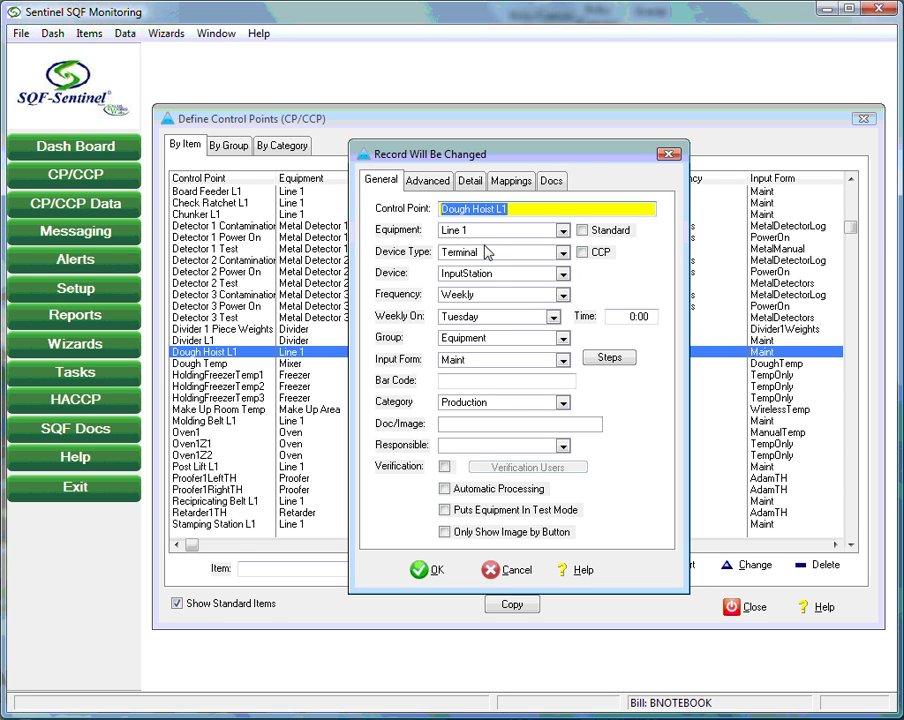
left_click(609, 358)
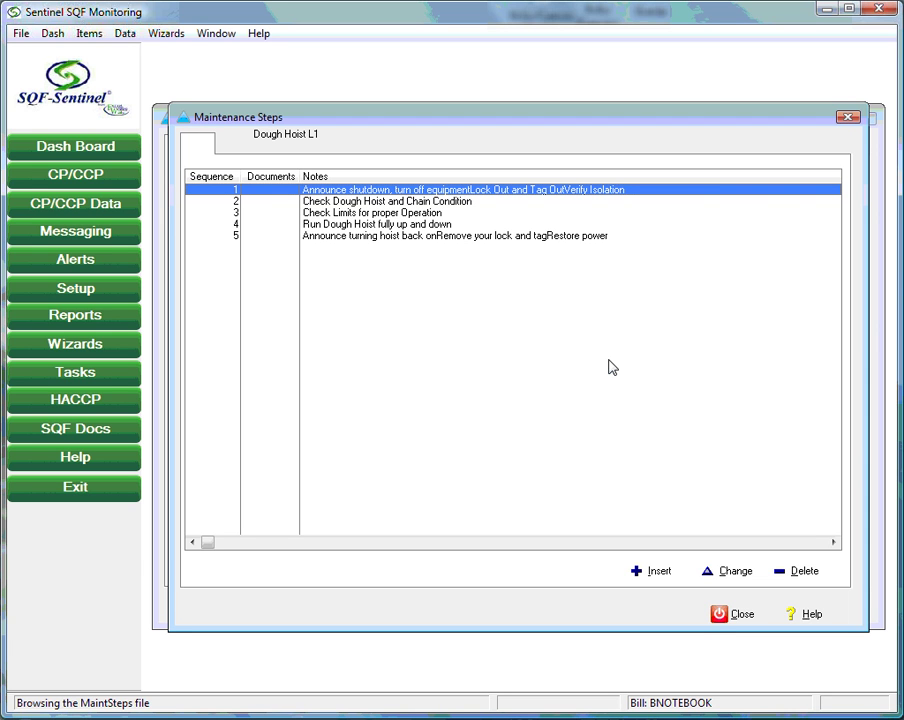
Step: Inspect the first maintenance step and its documents, then cancel out of the step, steps list and record
left_click(733, 574)
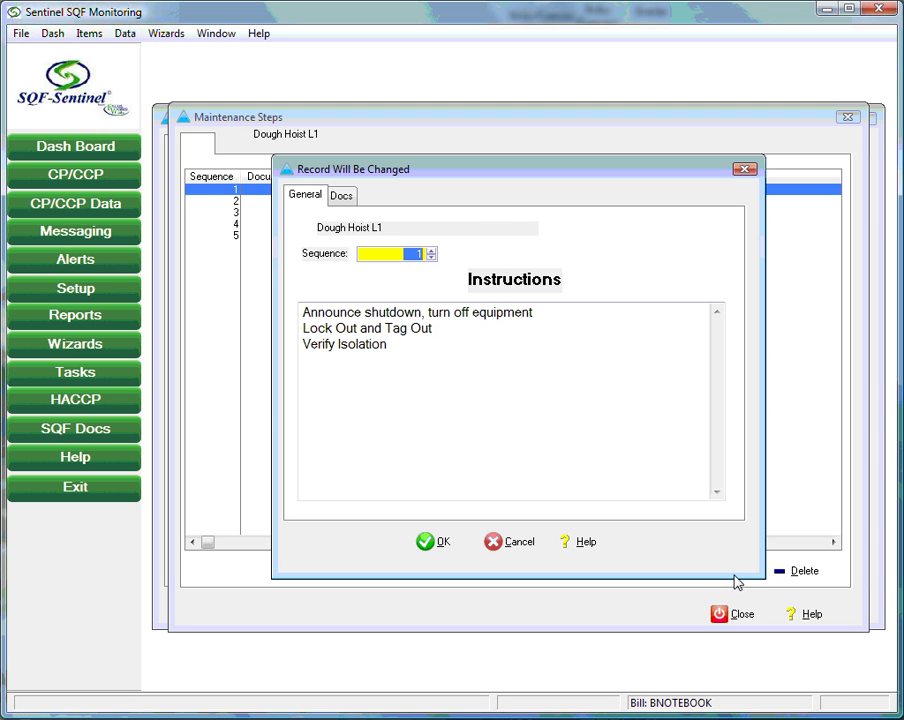
left_click(342, 198)
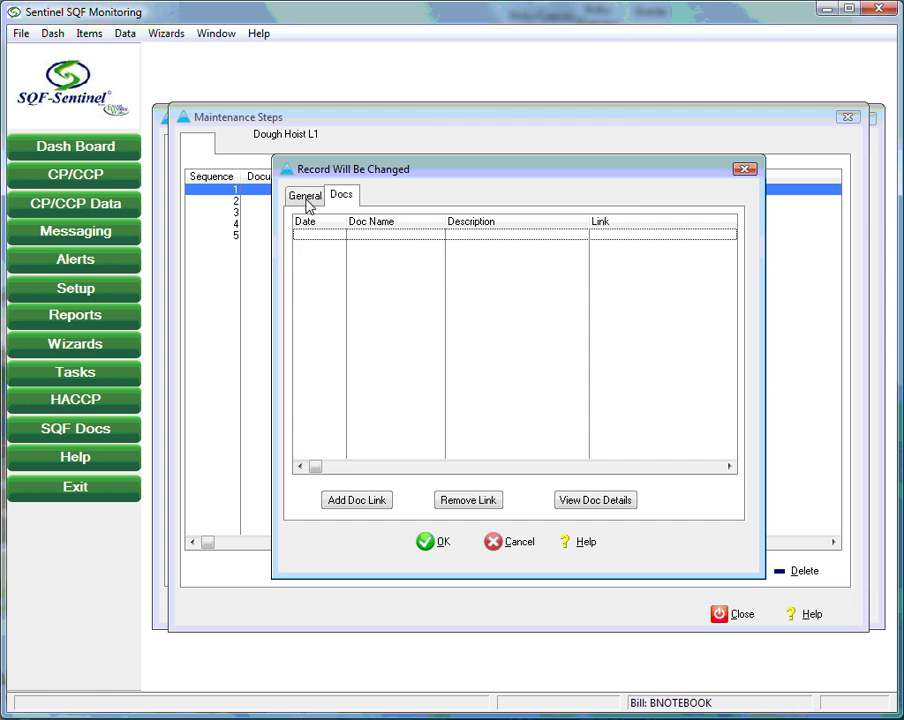
left_click(305, 196)
left_click(508, 541)
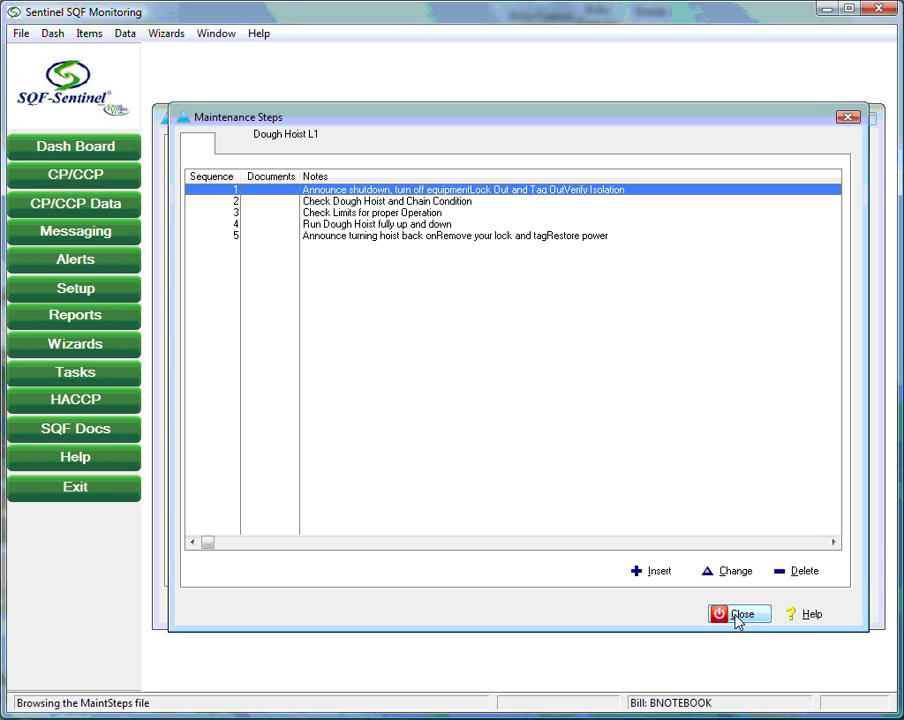
left_click(738, 617)
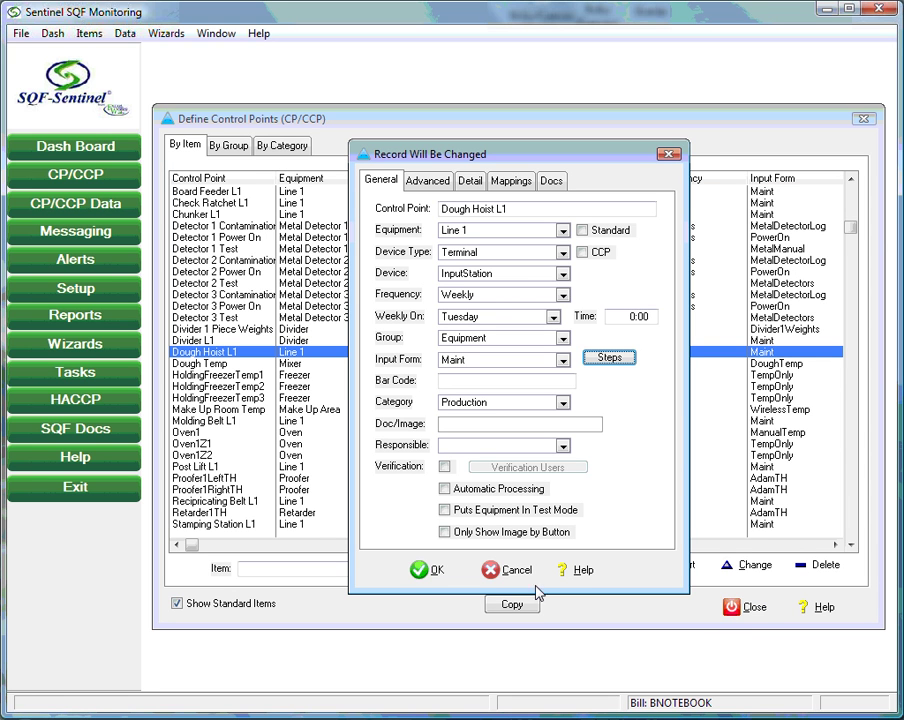
left_click(508, 568)
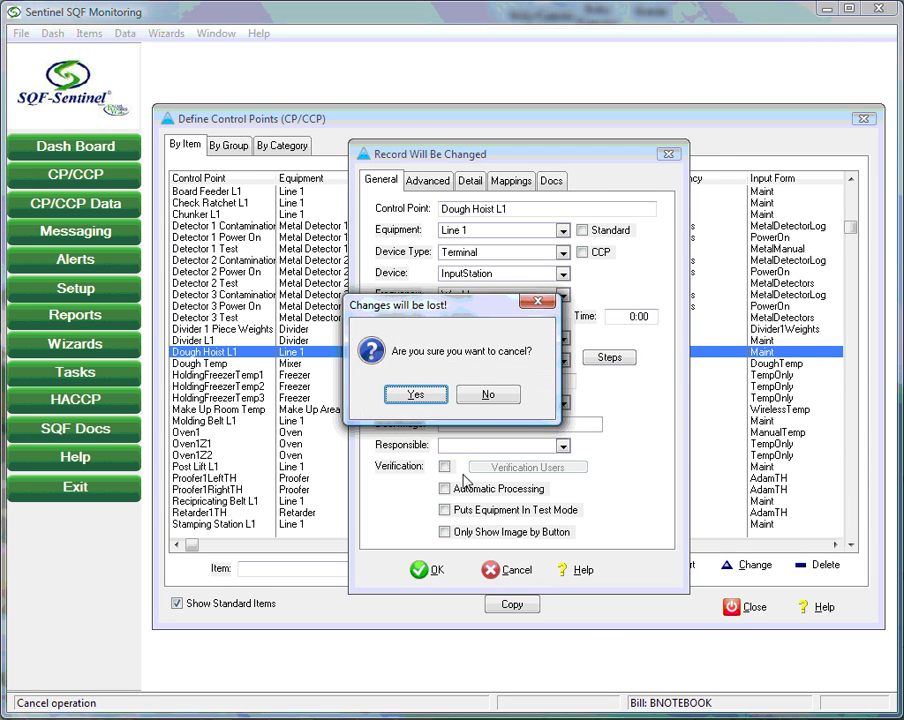
Step: Discard the Dough Hoist L1 changes and open the Detector 1 Test email alert for editing
left_click(415, 395)
double_click(205, 479)
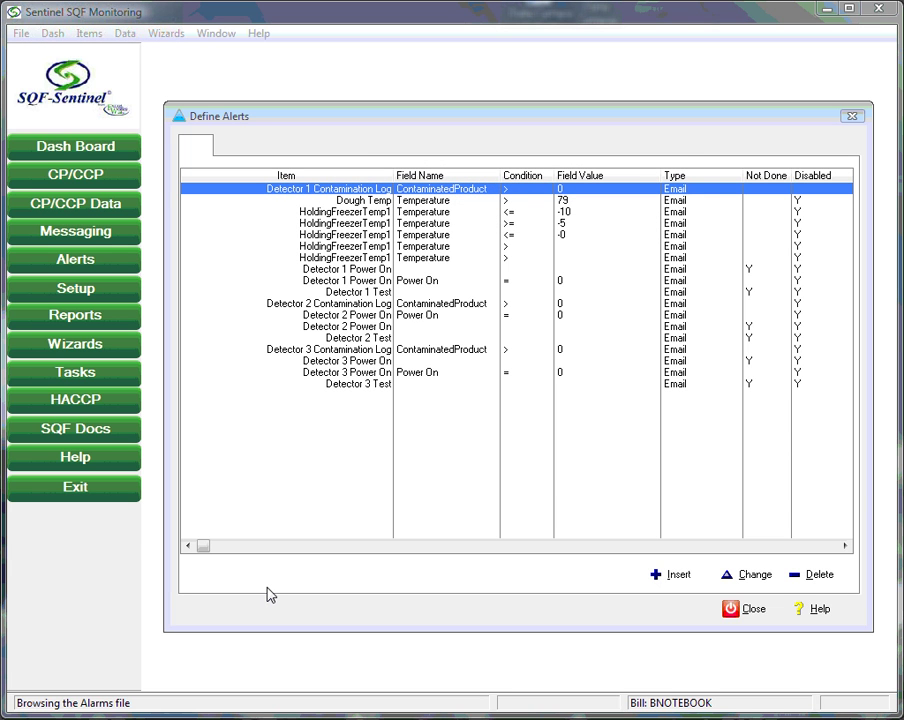
left_click(363, 291)
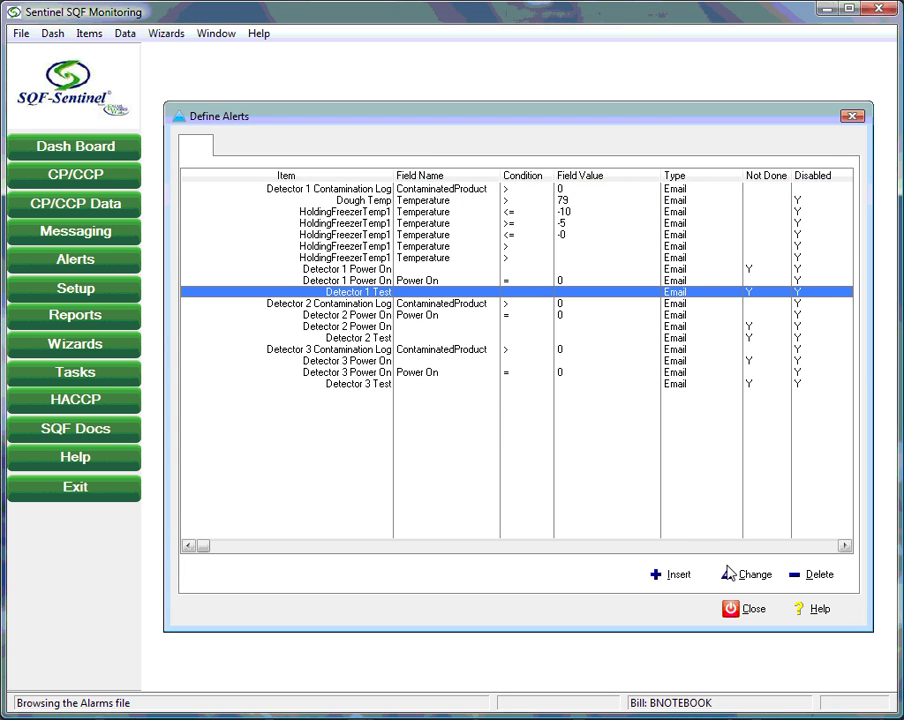
left_click(748, 576)
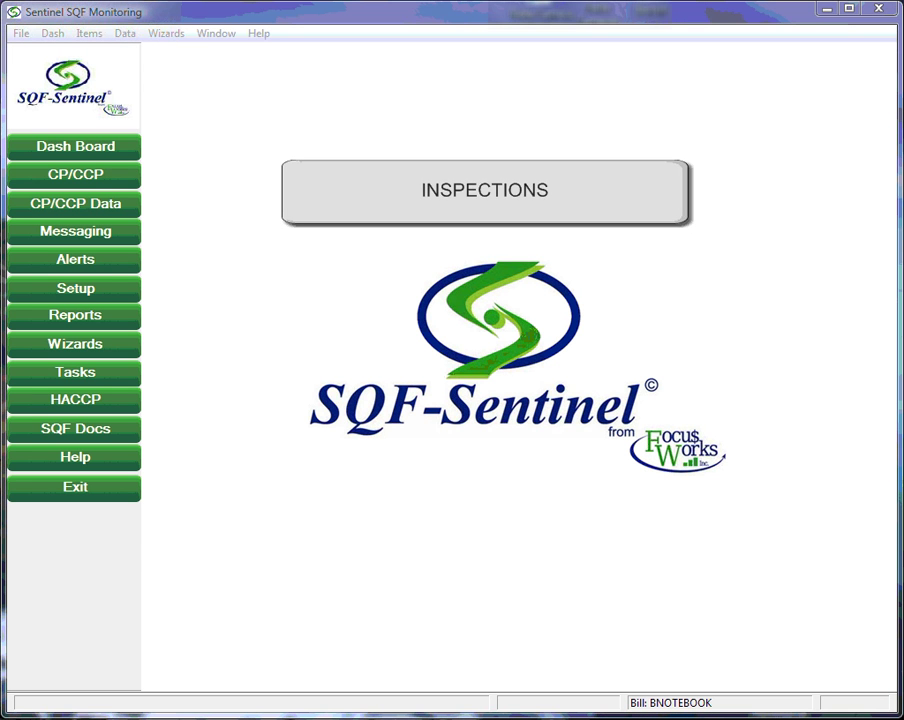
Step: Open the Inspection Log from Tasks and edit the 7/30/2012 Brittle inspection
left_click(76, 378)
left_click(216, 499)
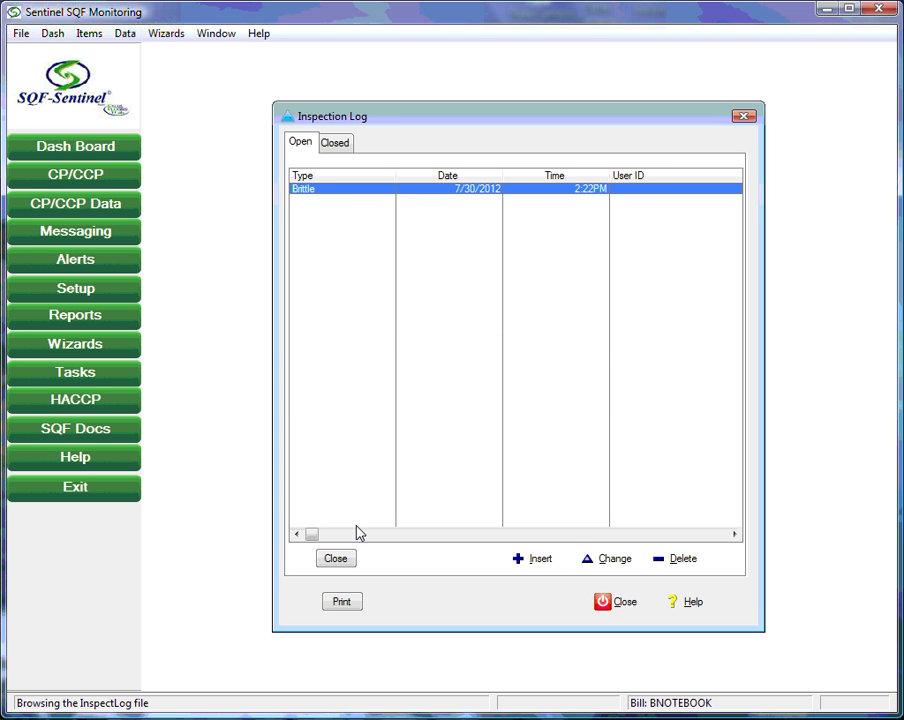
left_click(613, 559)
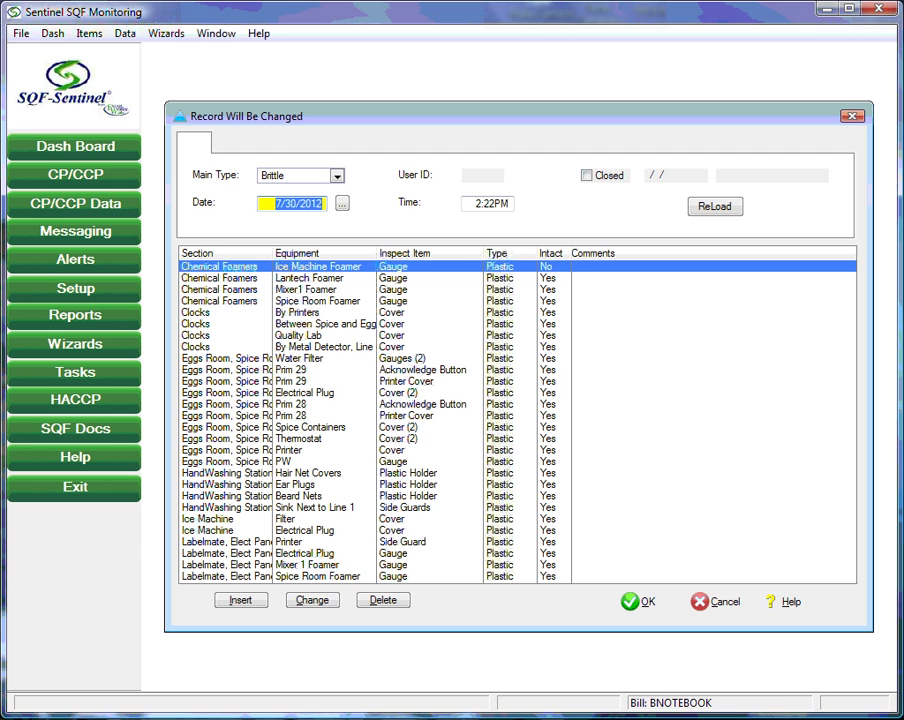
Step: Close the Brittle inspection record and open Tasks > Schedules
left_click(632, 601)
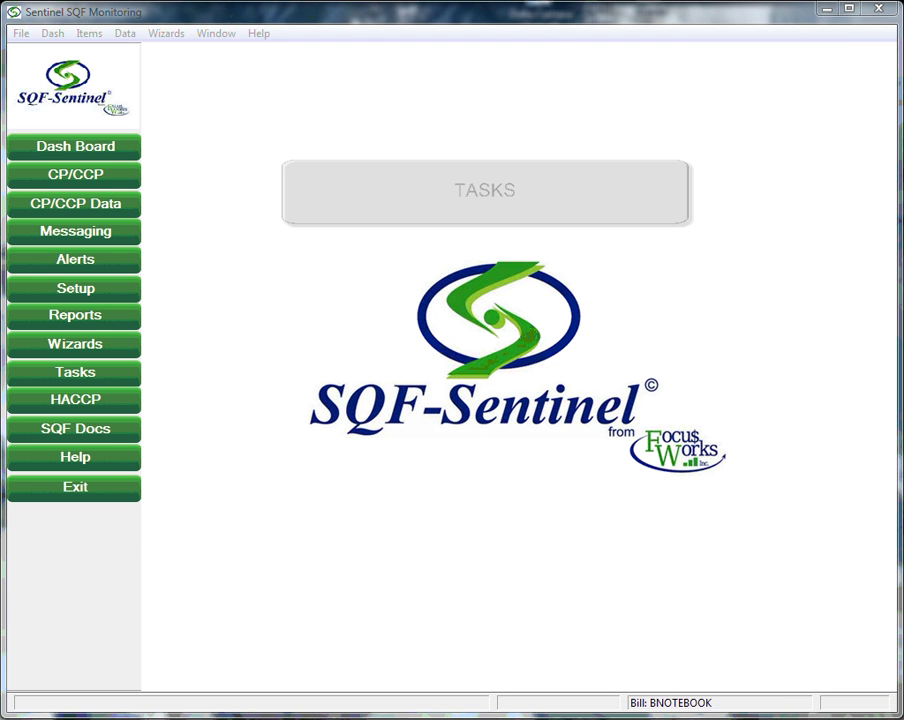
left_click(90, 376)
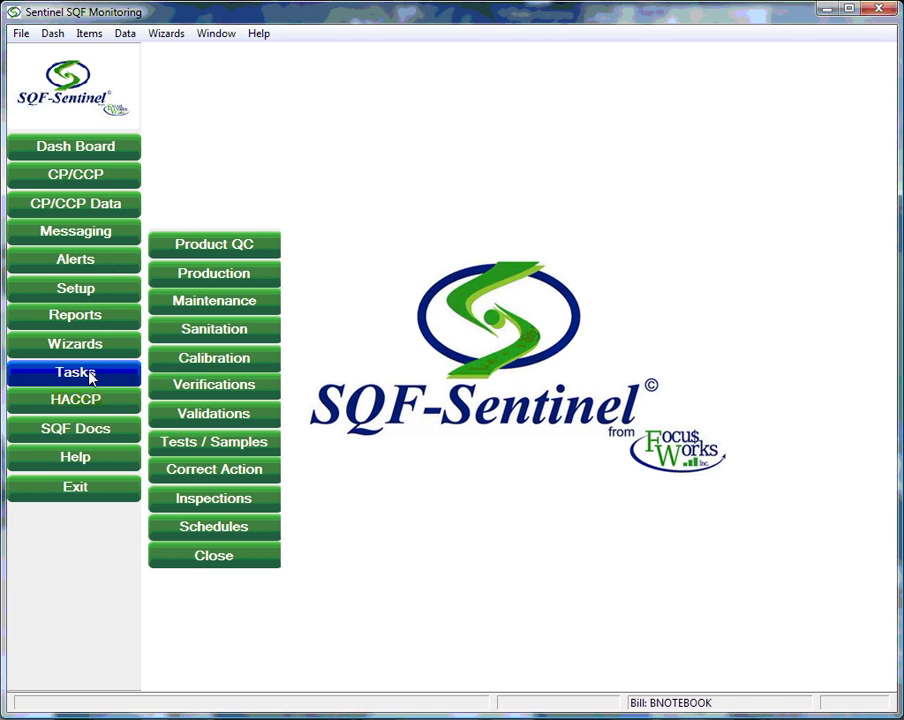
left_click(214, 527)
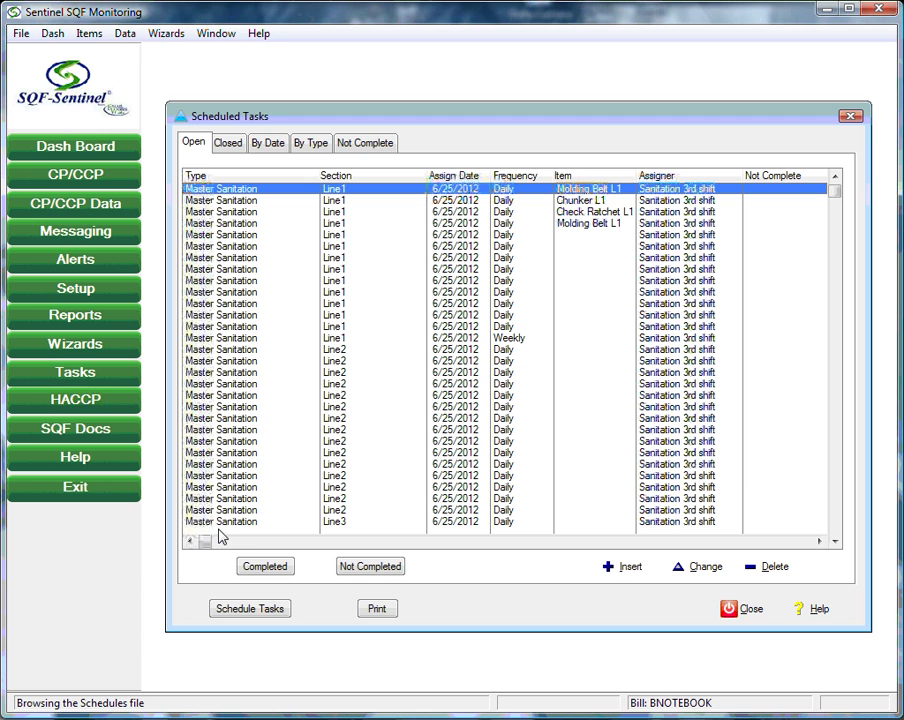
Step: Start scheduling tasks with Master Sanitation as the schedule type, then cancel
left_click(252, 609)
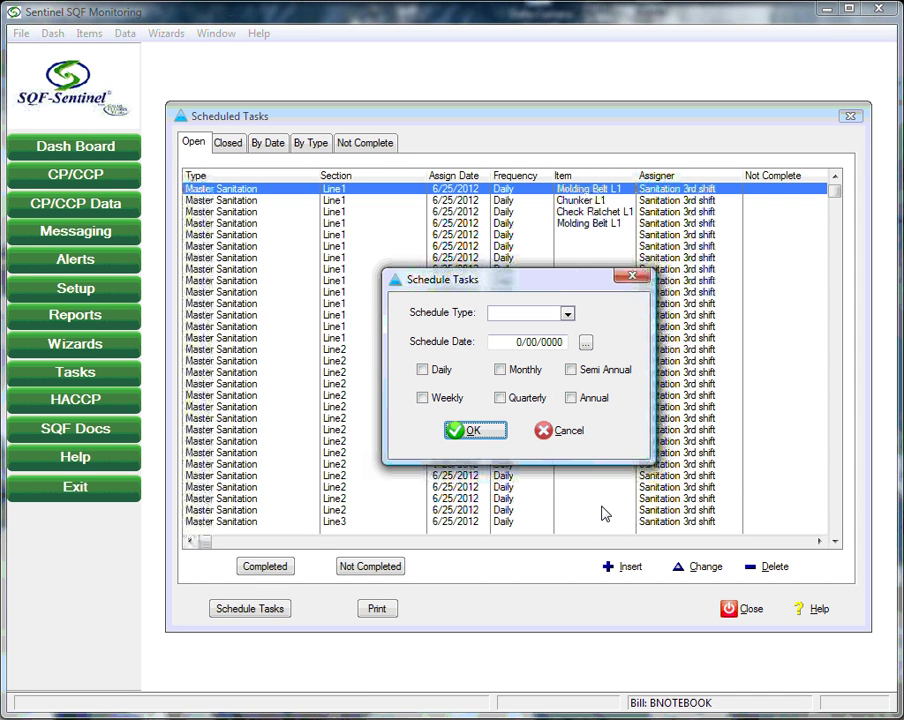
left_click(566, 314)
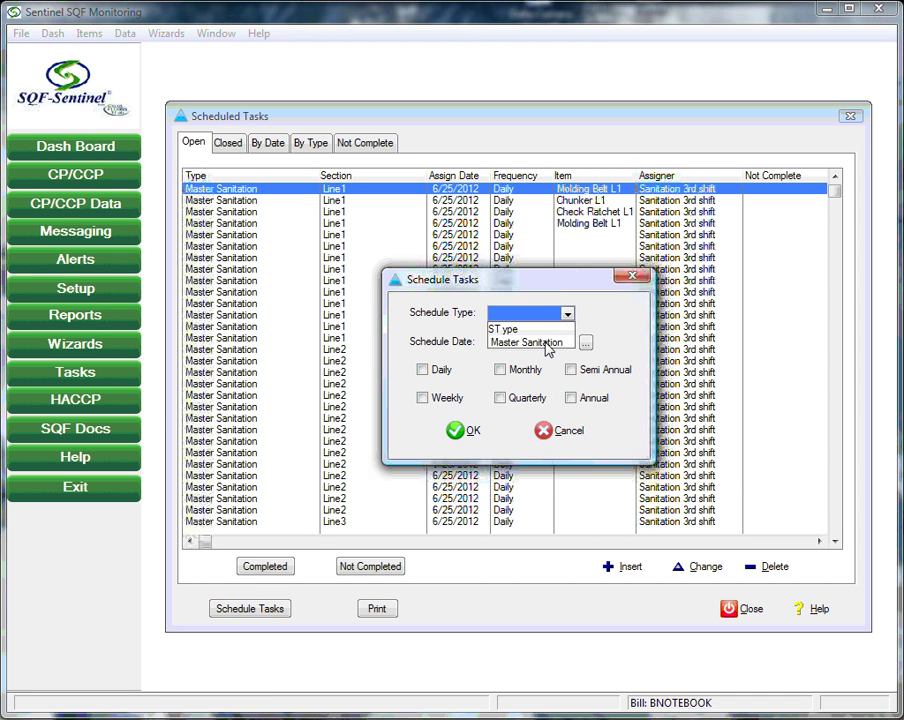
left_click(545, 343)
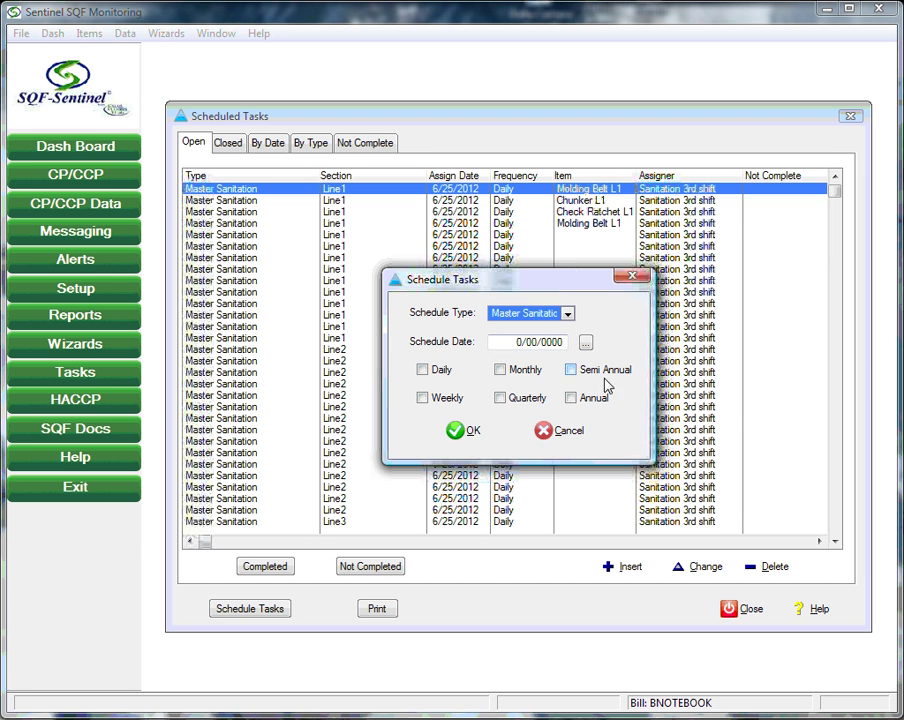
left_click(562, 432)
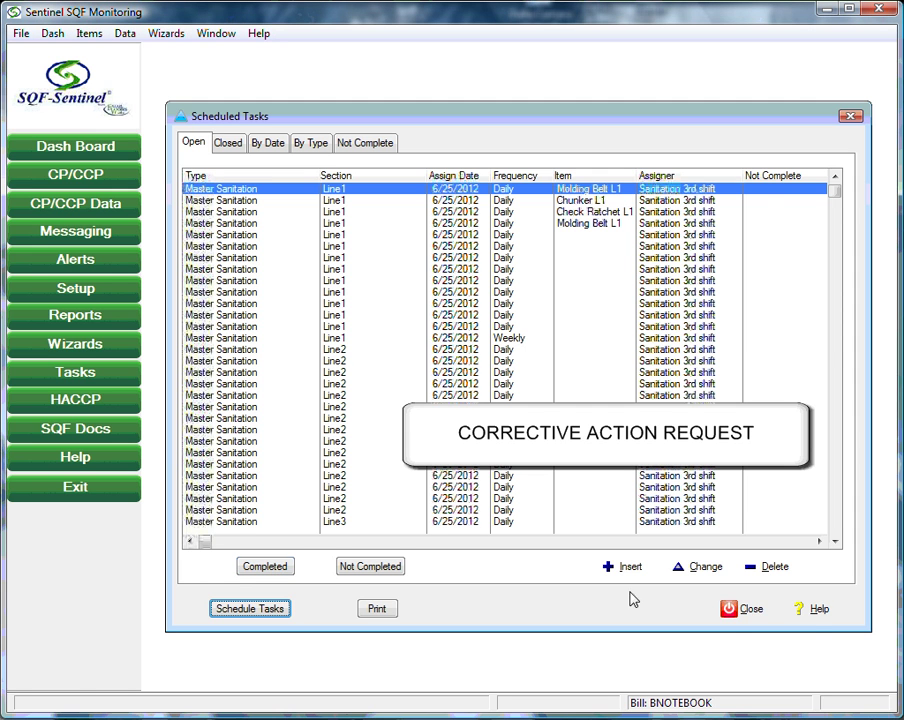
left_click(740, 610)
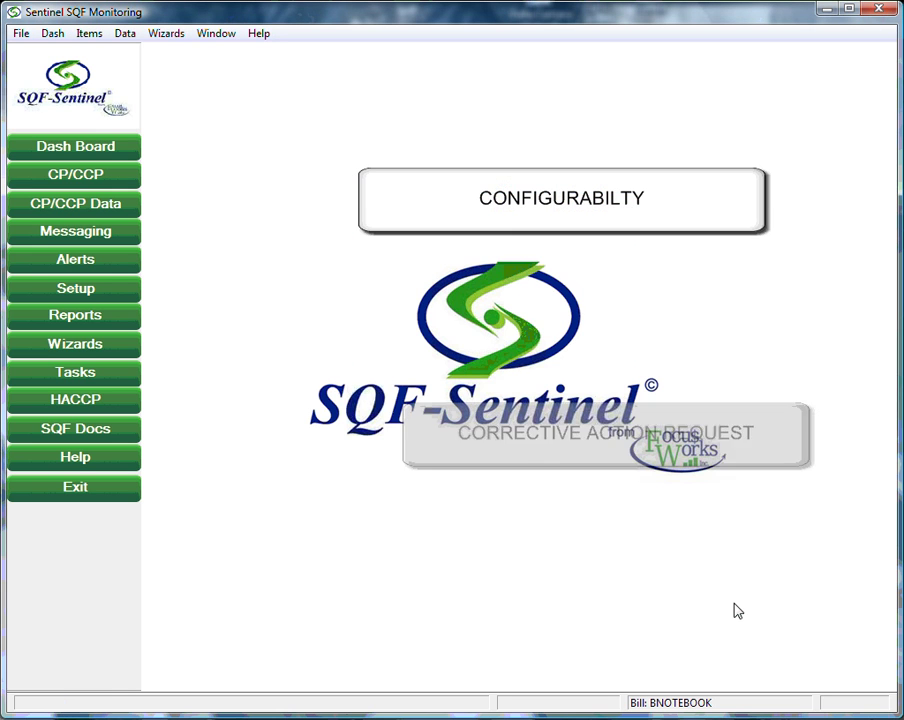
left_click(84, 293)
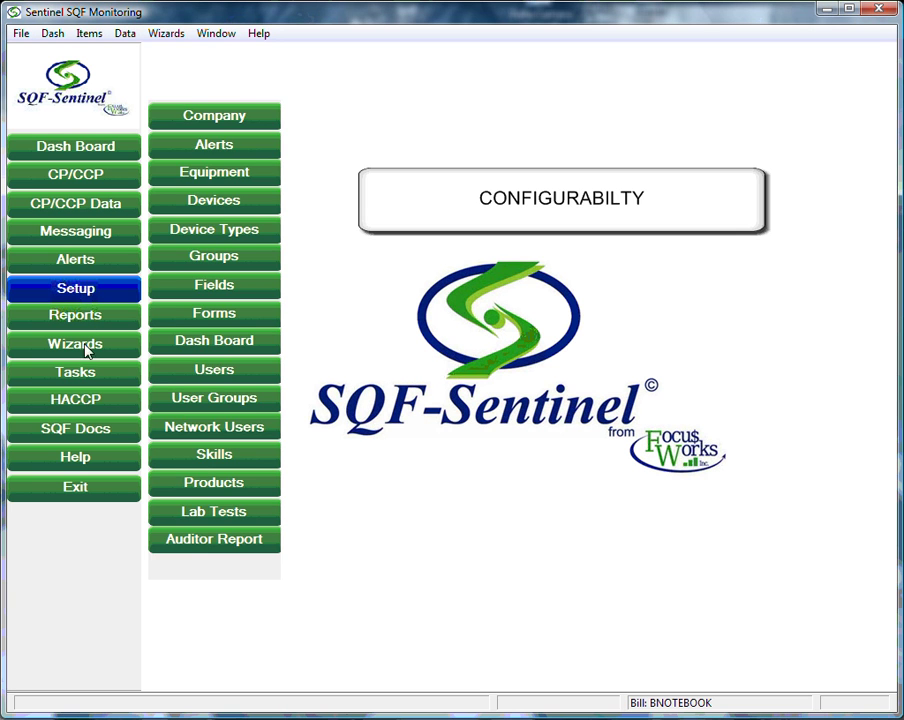
left_click(84, 376)
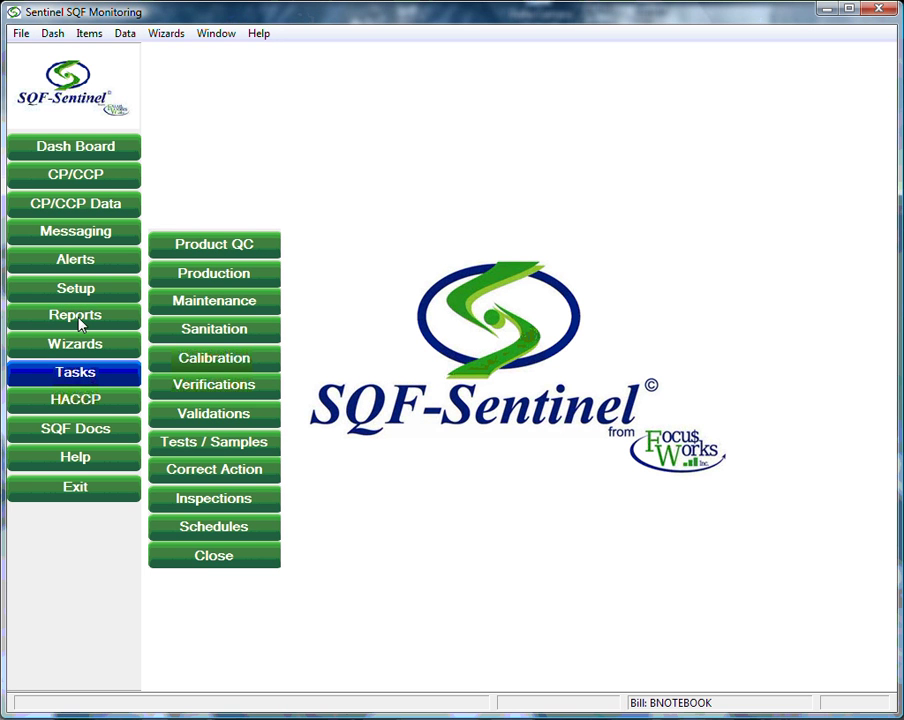
left_click(82, 322)
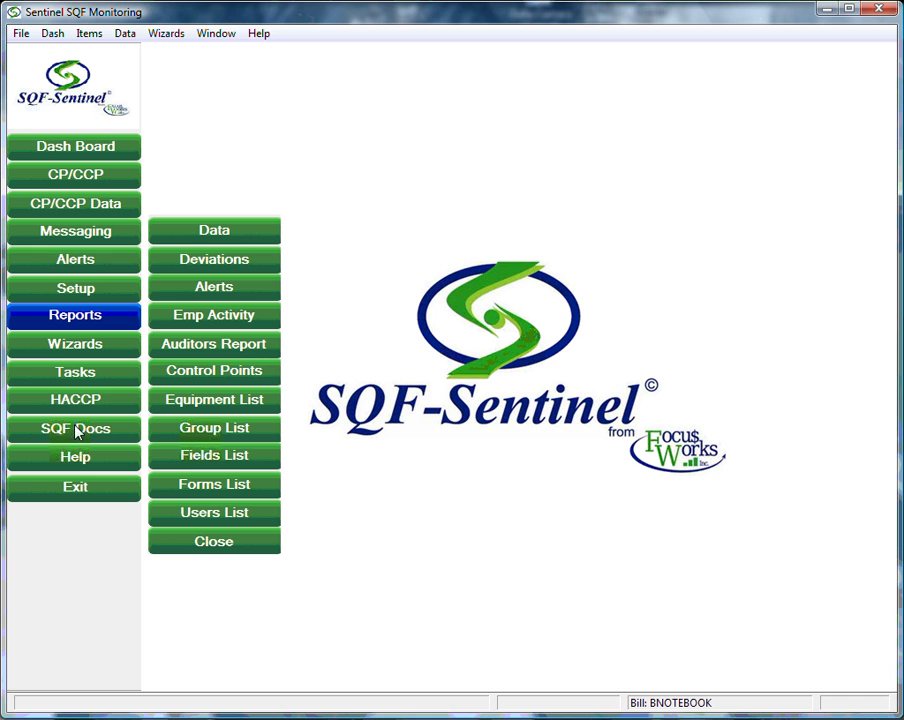
left_click(224, 543)
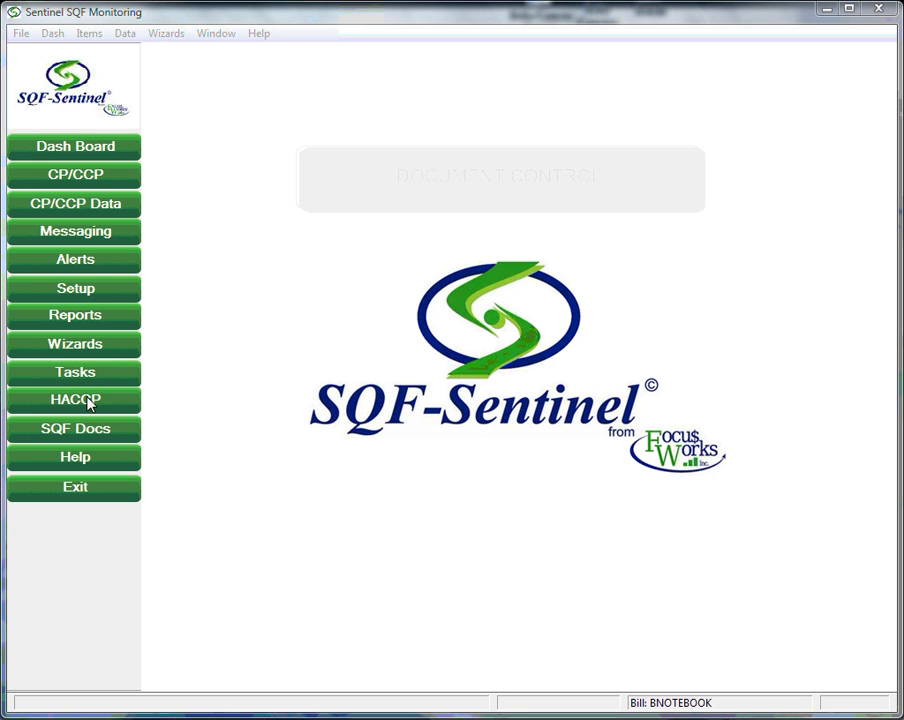
left_click(89, 401)
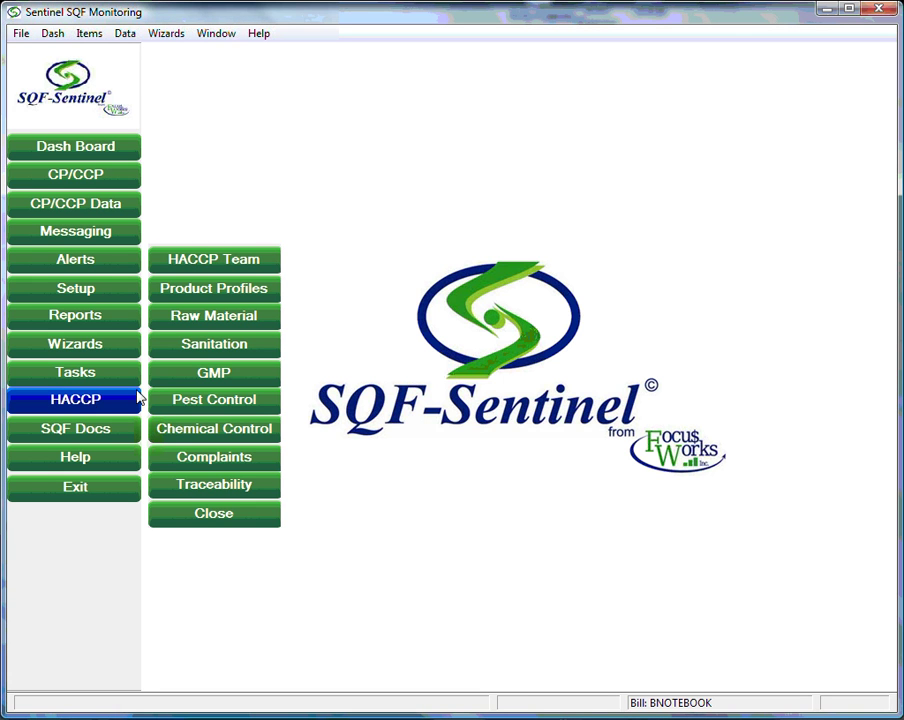
left_click(211, 289)
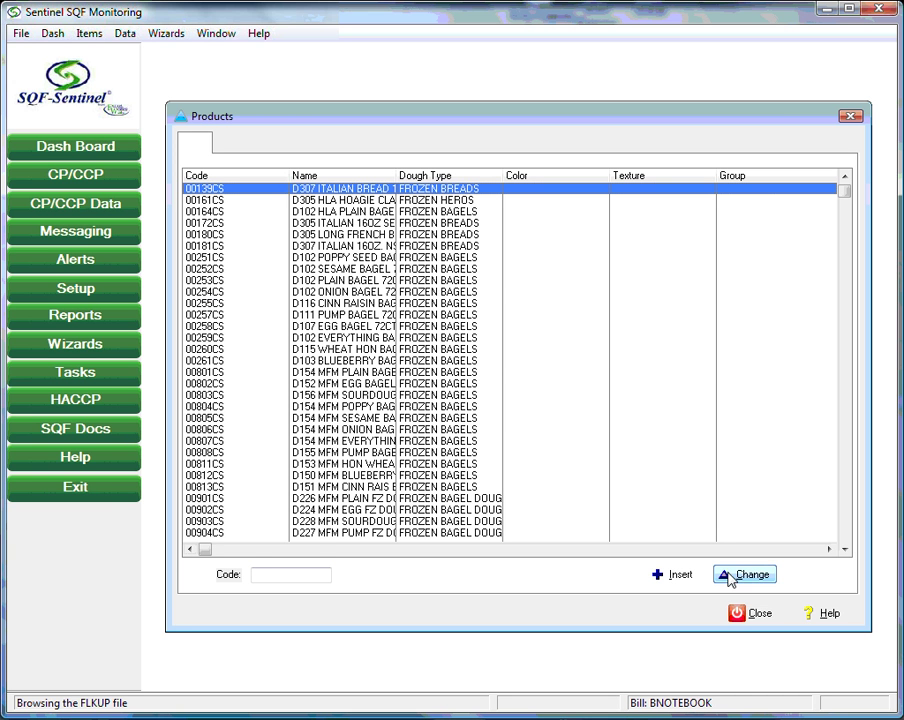
left_click(746, 574)
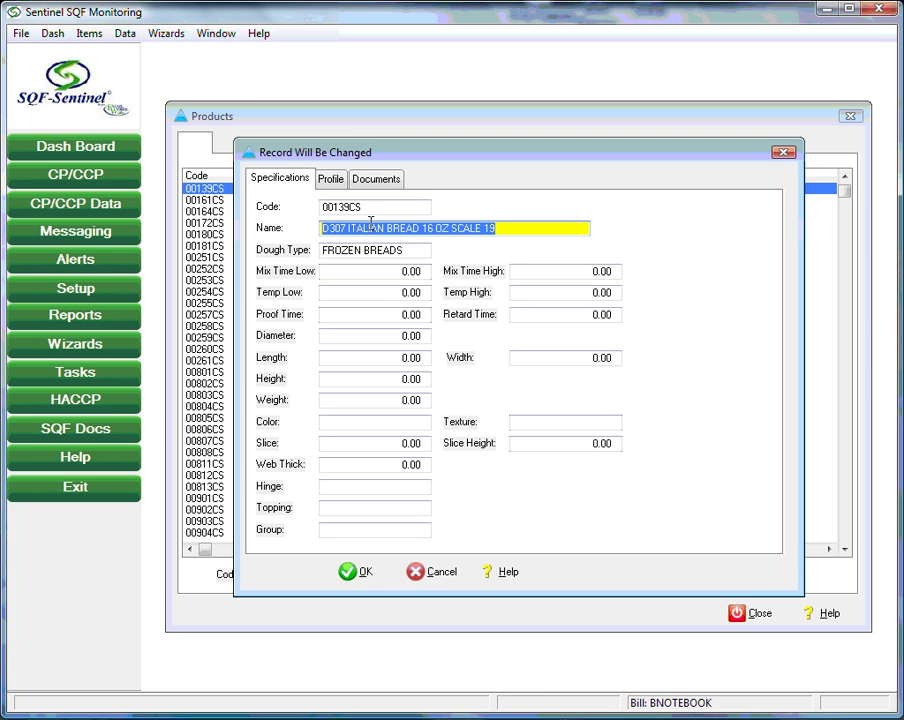
left_click(331, 180)
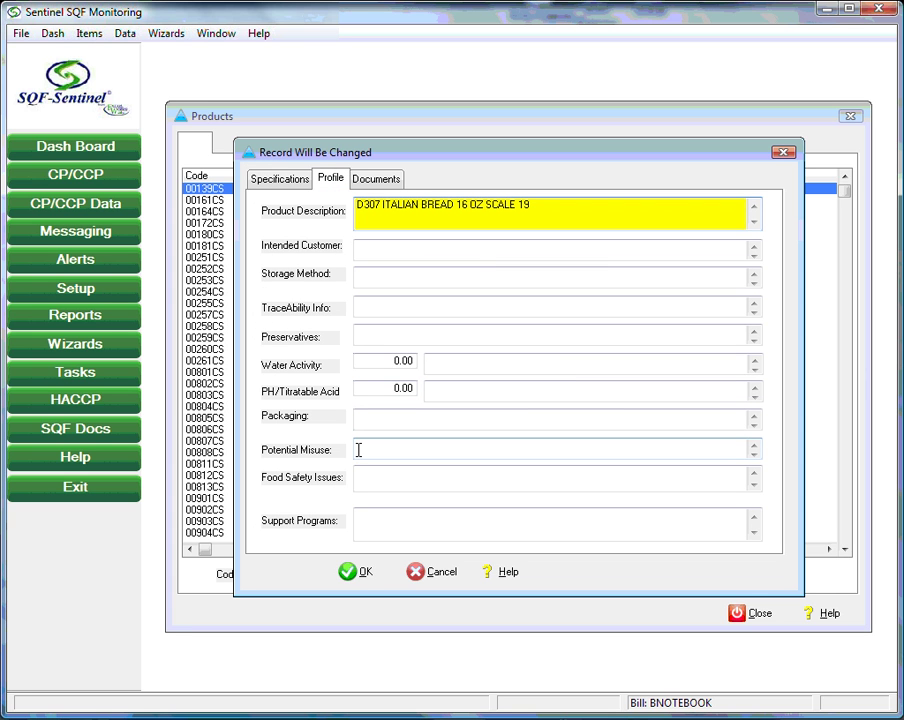
left_click(427, 580)
Step: Close the products list, then open and discard the hazard analysis for raw material ingredient 1/6
left_click(744, 610)
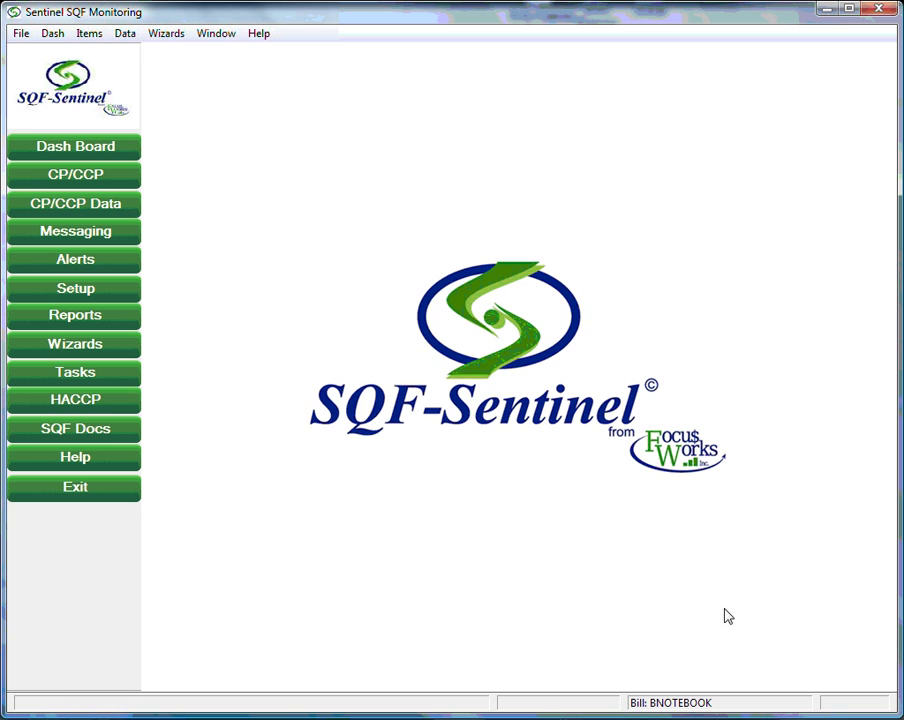
left_click(112, 400)
left_click(184, 334)
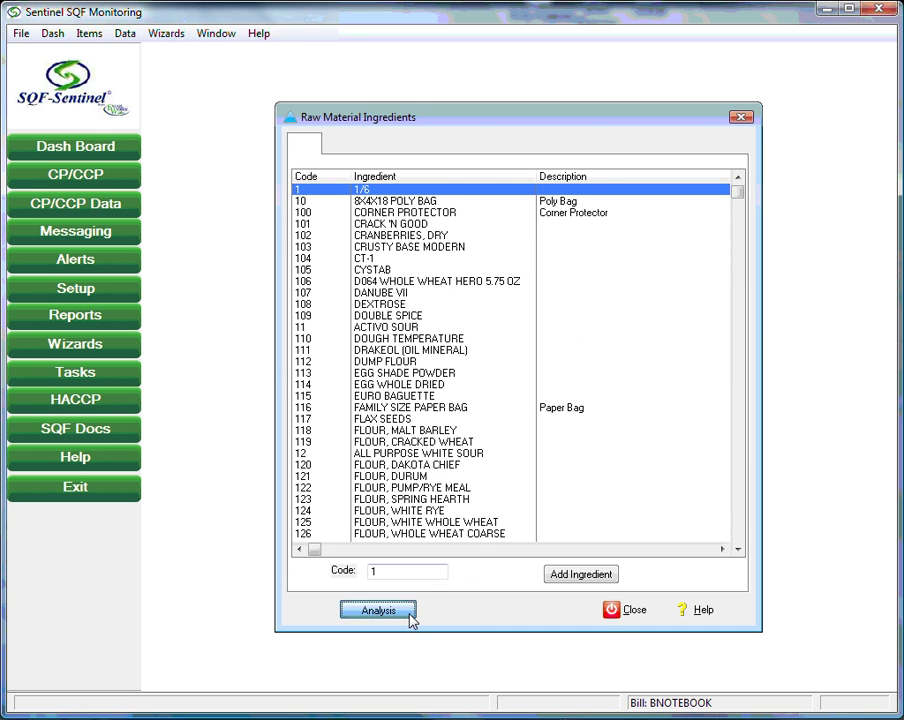
left_click(378, 609)
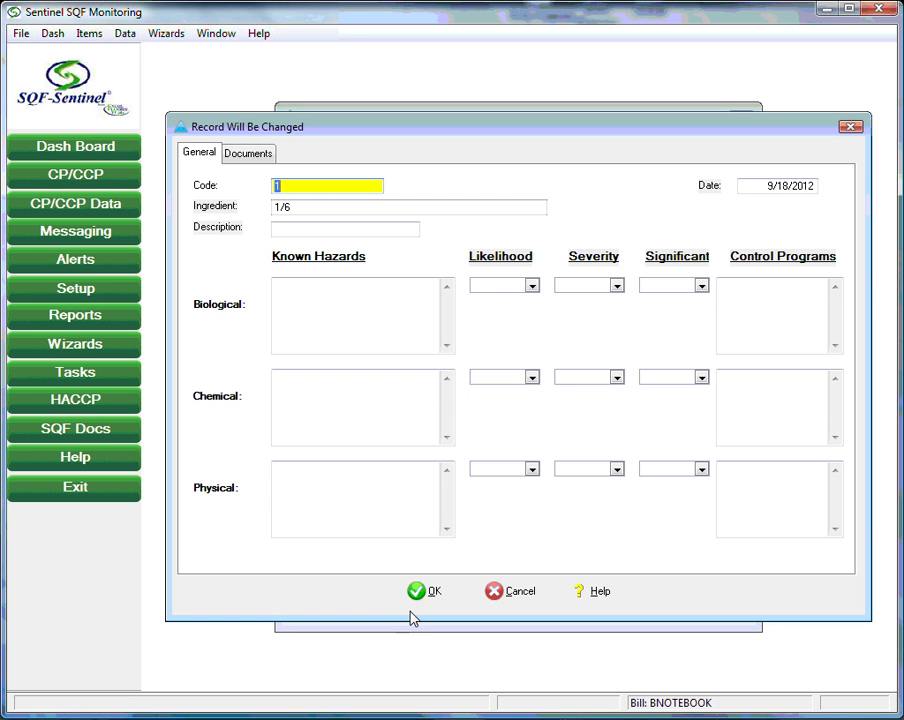
left_click(519, 591)
left_click(411, 393)
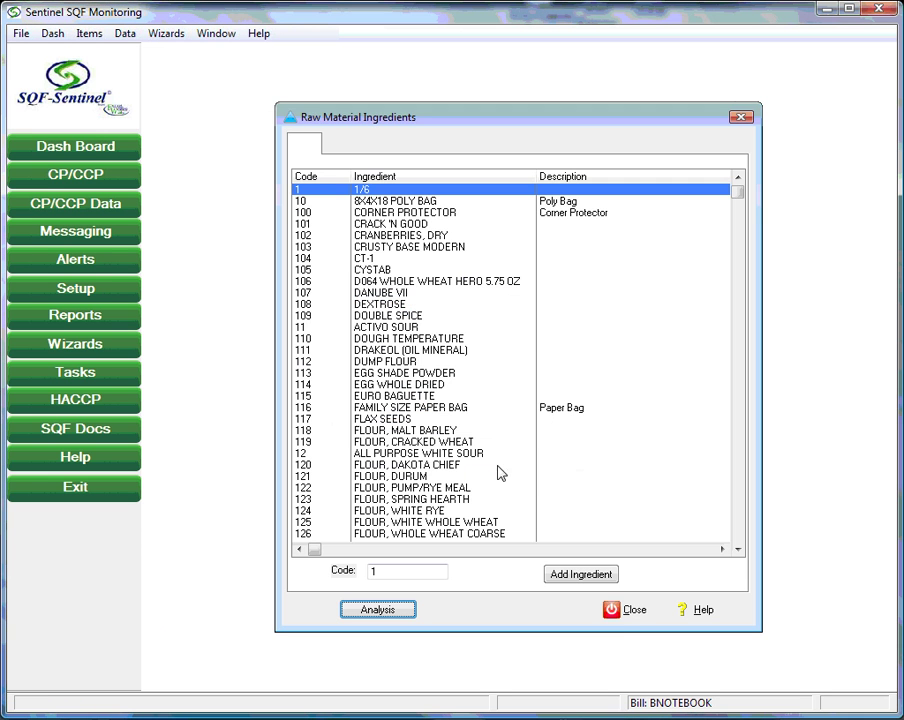
left_click(634, 609)
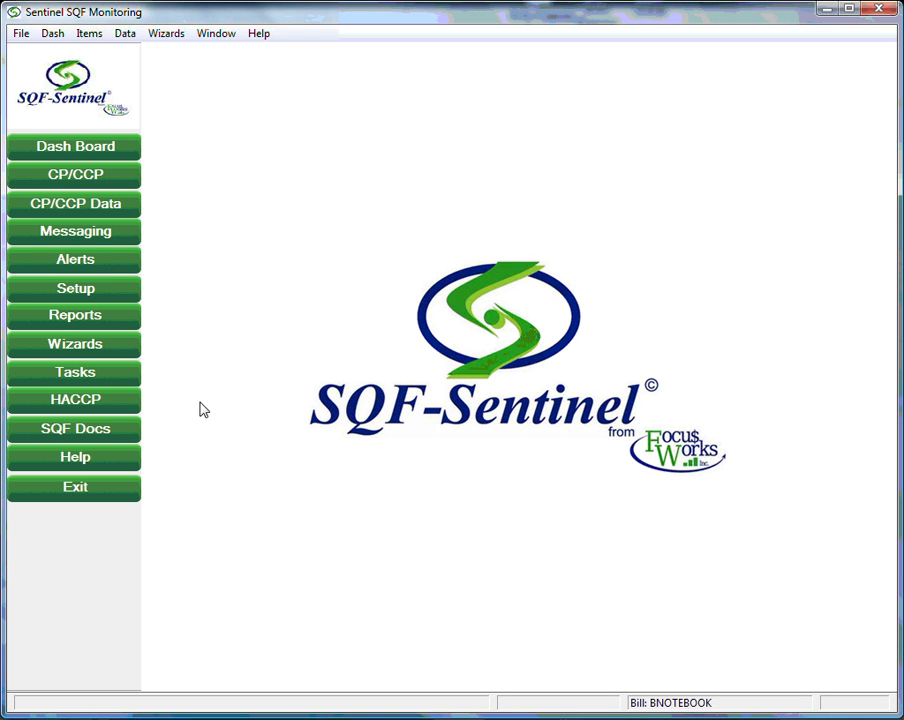
Step: Open the SSOP - Sanitation documents from HACCP, sorted by name
left_click(121, 401)
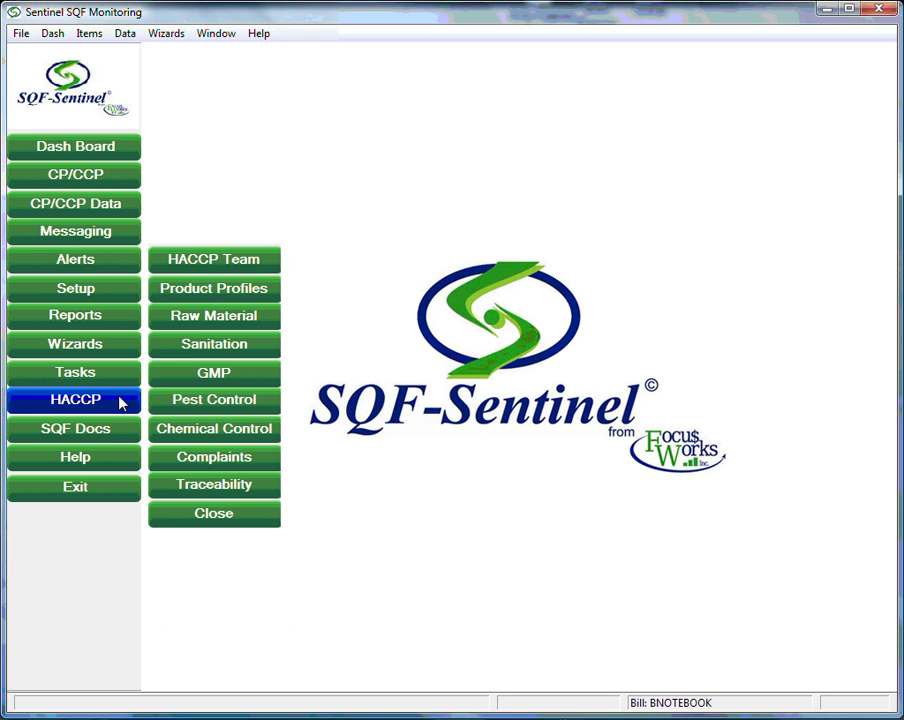
left_click(186, 345)
left_click(249, 152)
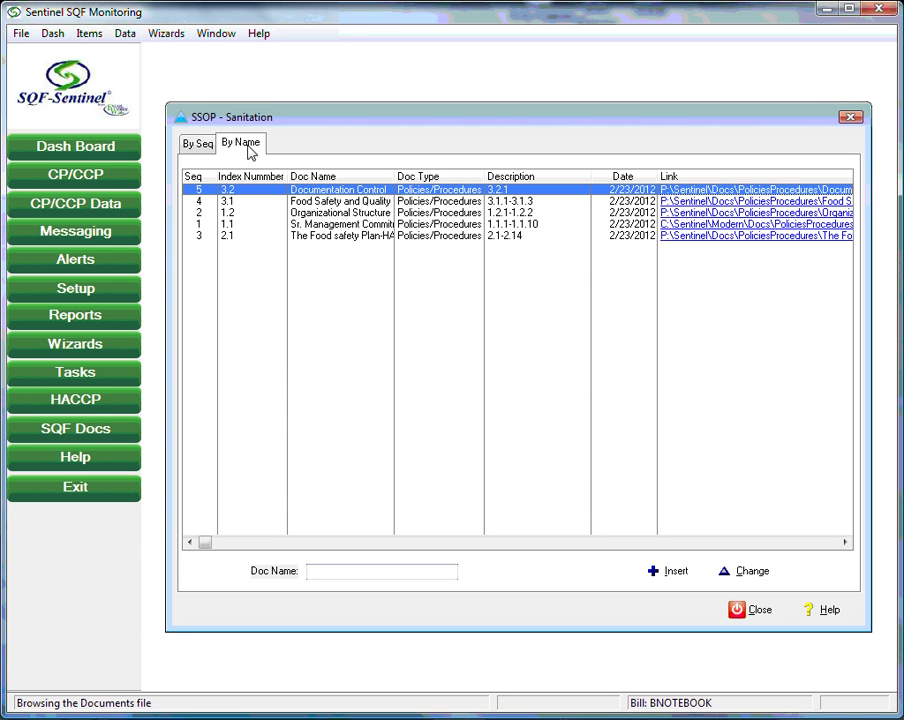
left_click(126, 399)
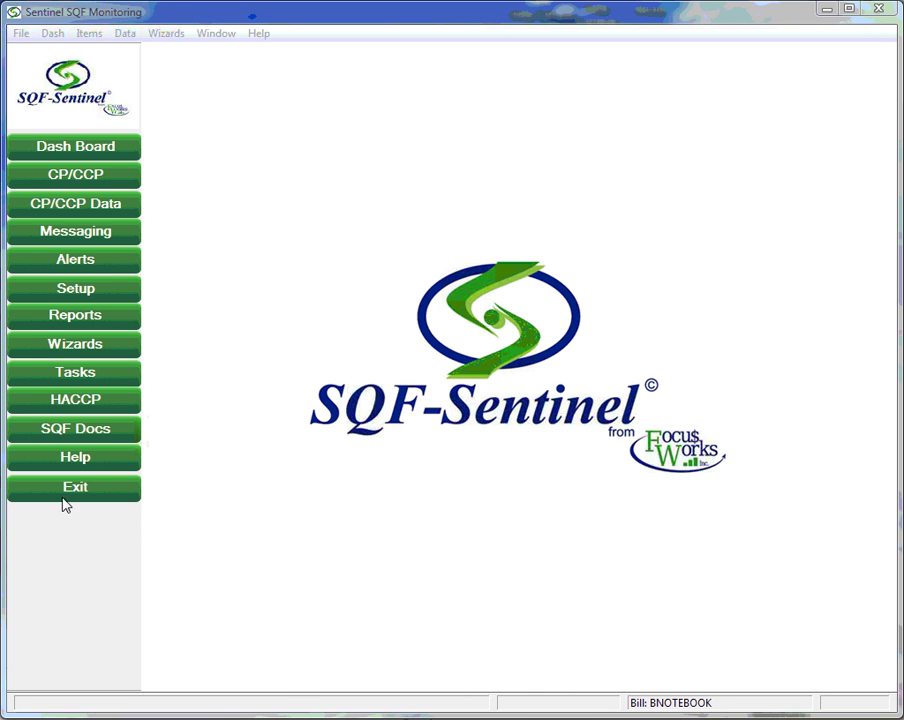
left_click(87, 433)
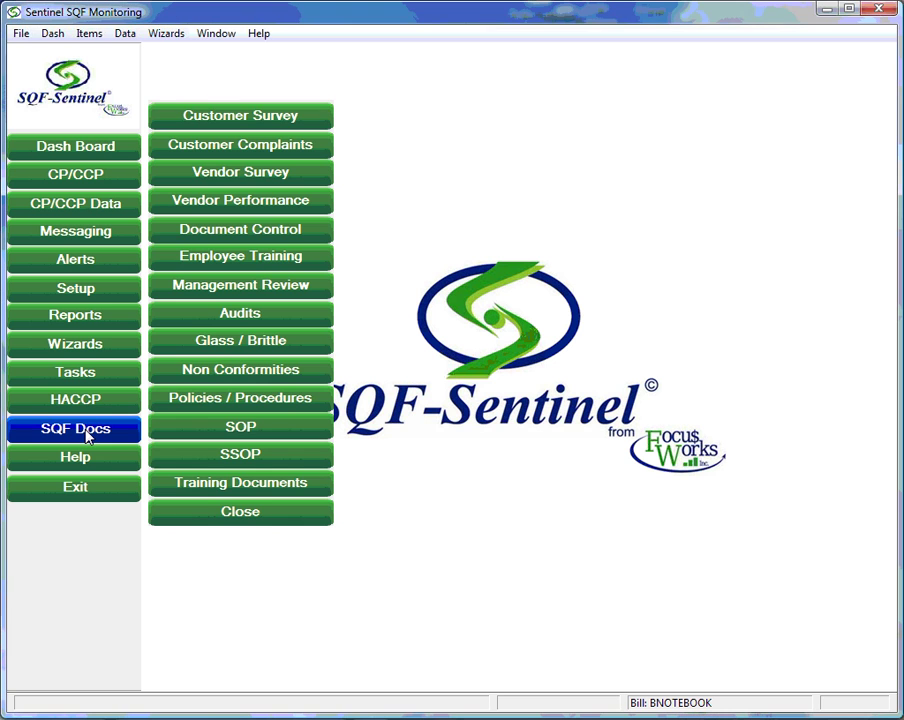
left_click(255, 175)
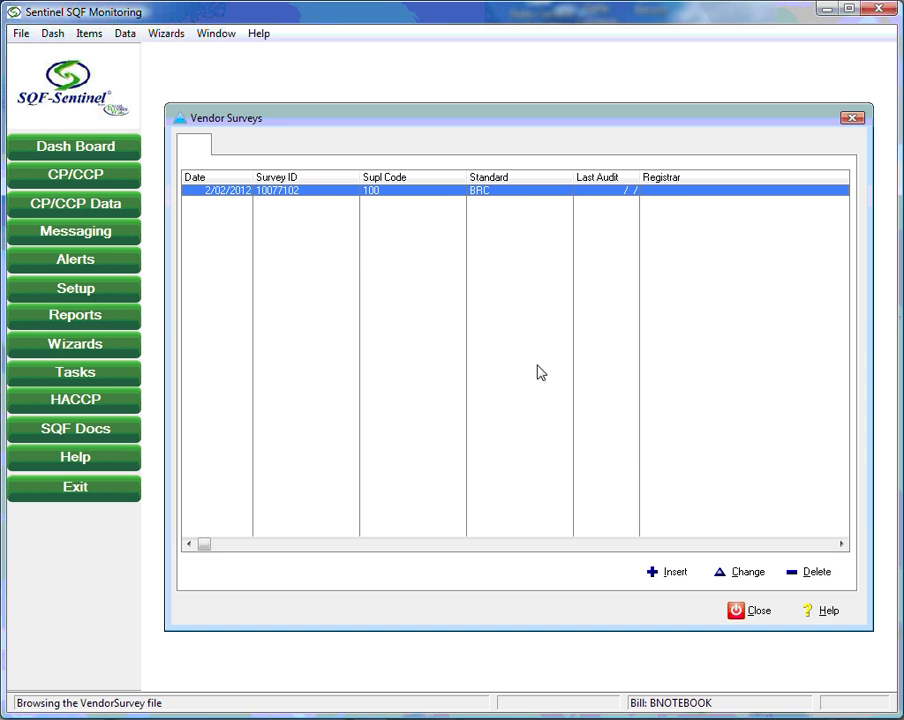
left_click(745, 578)
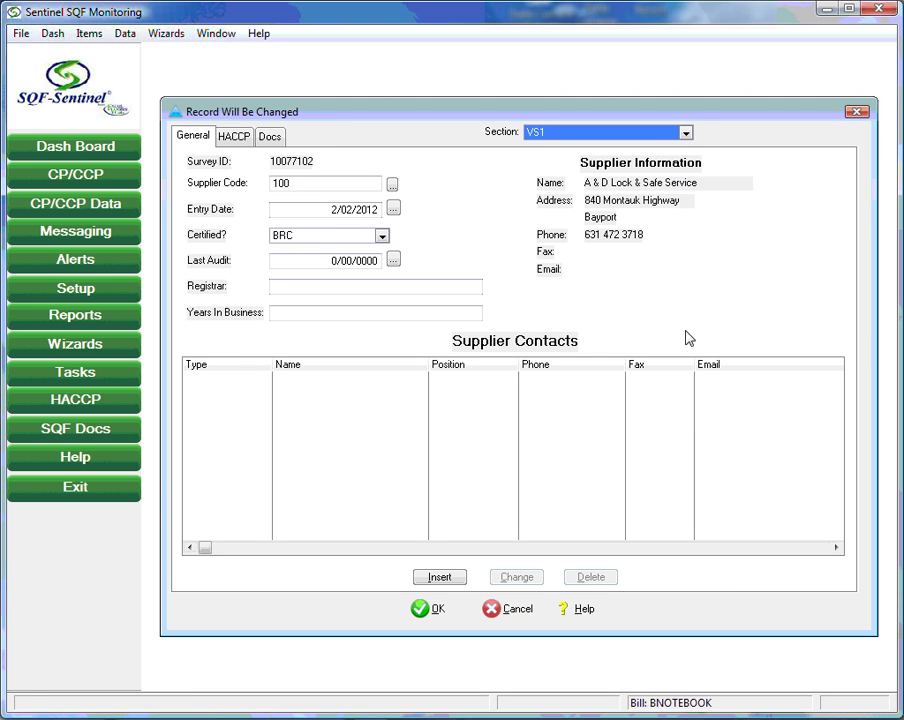
left_click(686, 133)
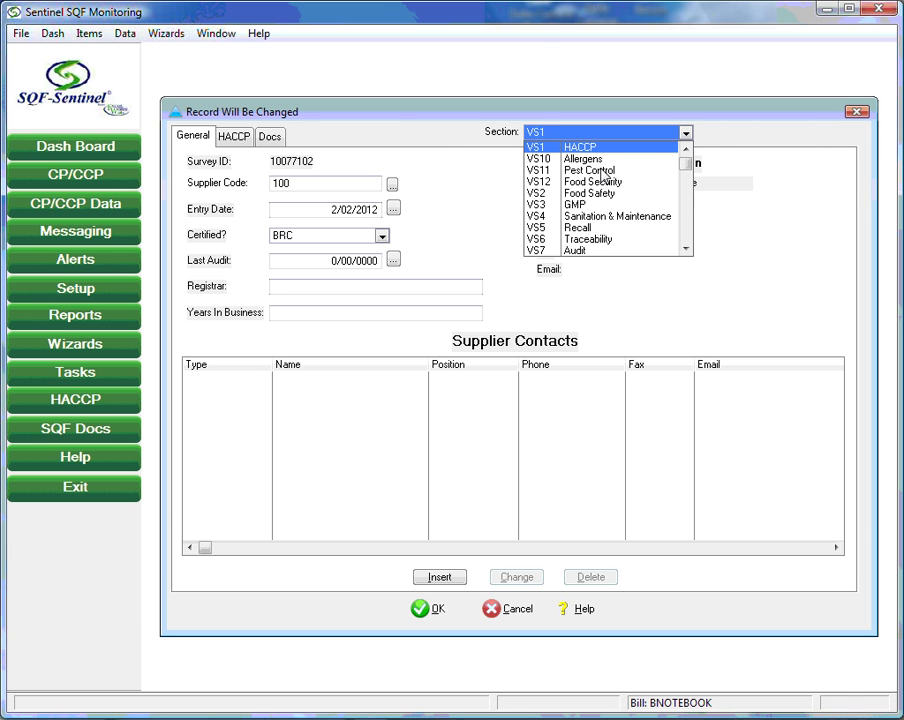
left_click(233, 138)
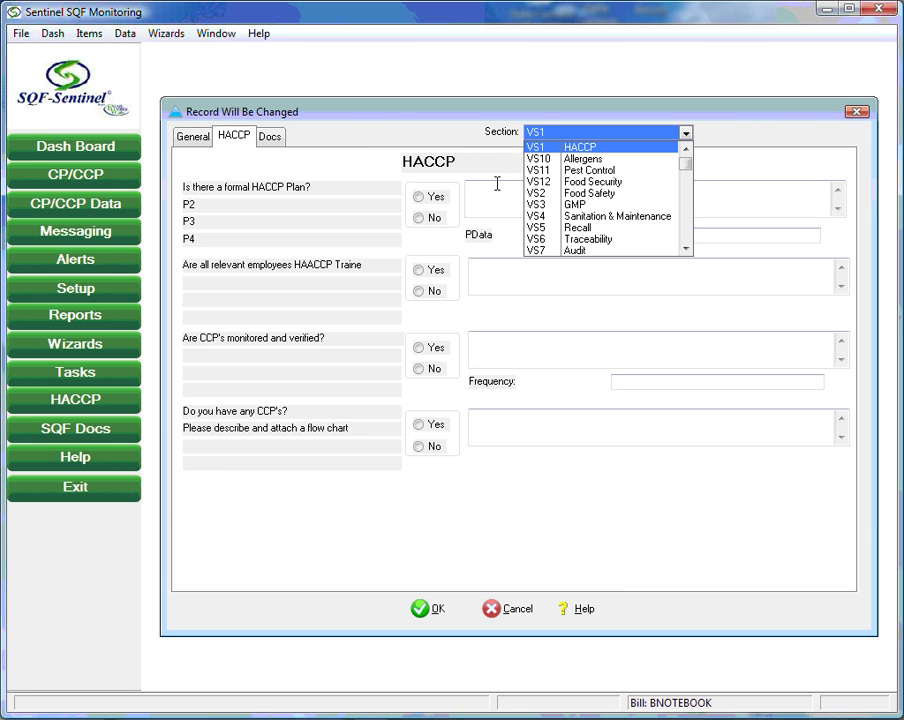
left_click(590, 182)
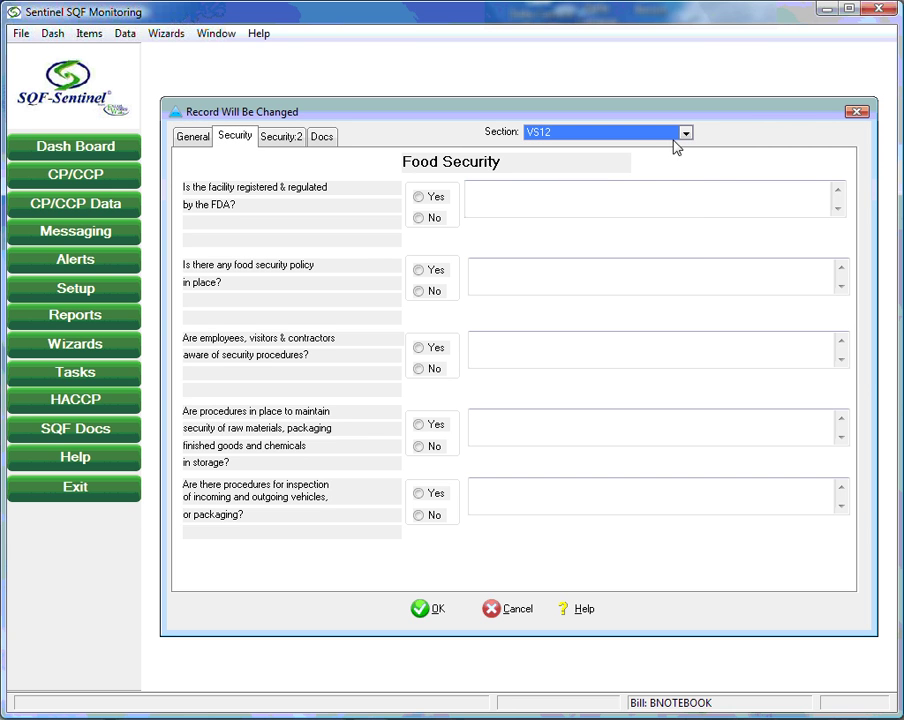
left_click(507, 613)
left_click(738, 606)
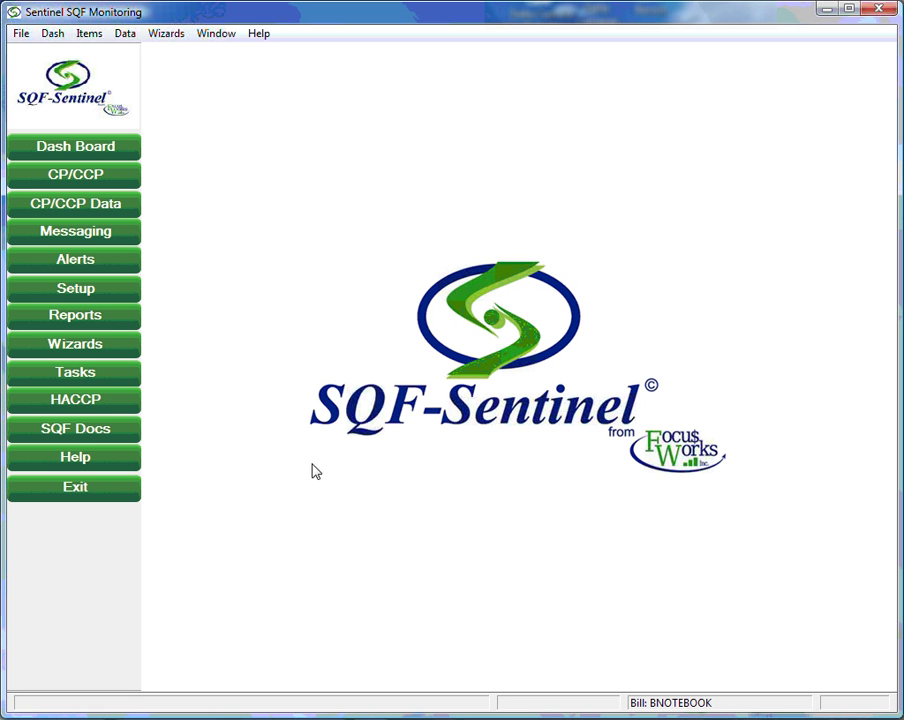
left_click(76, 429)
left_click(236, 146)
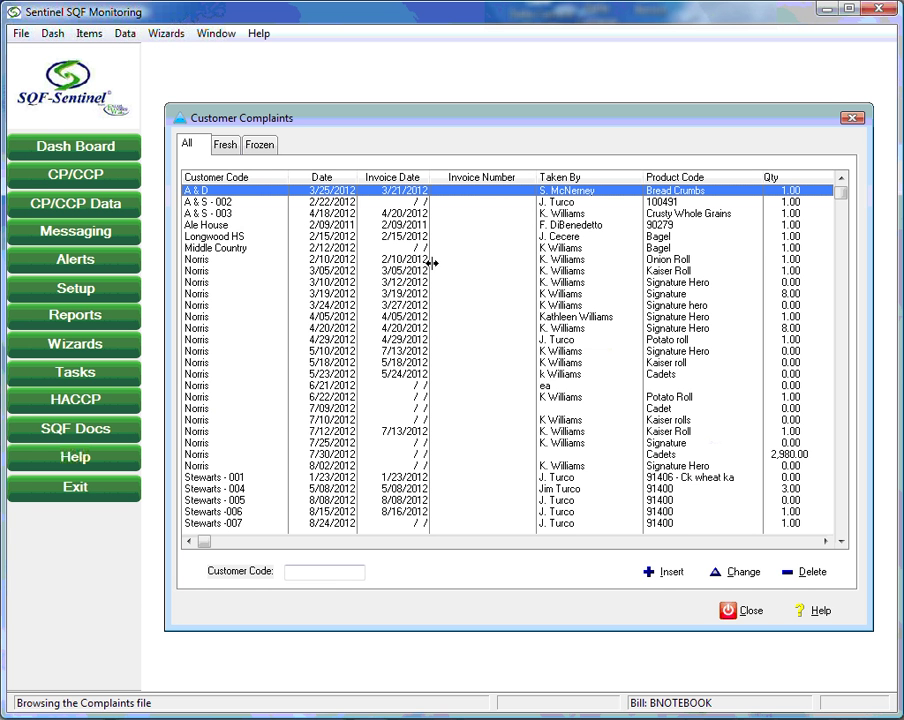
left_click(232, 478)
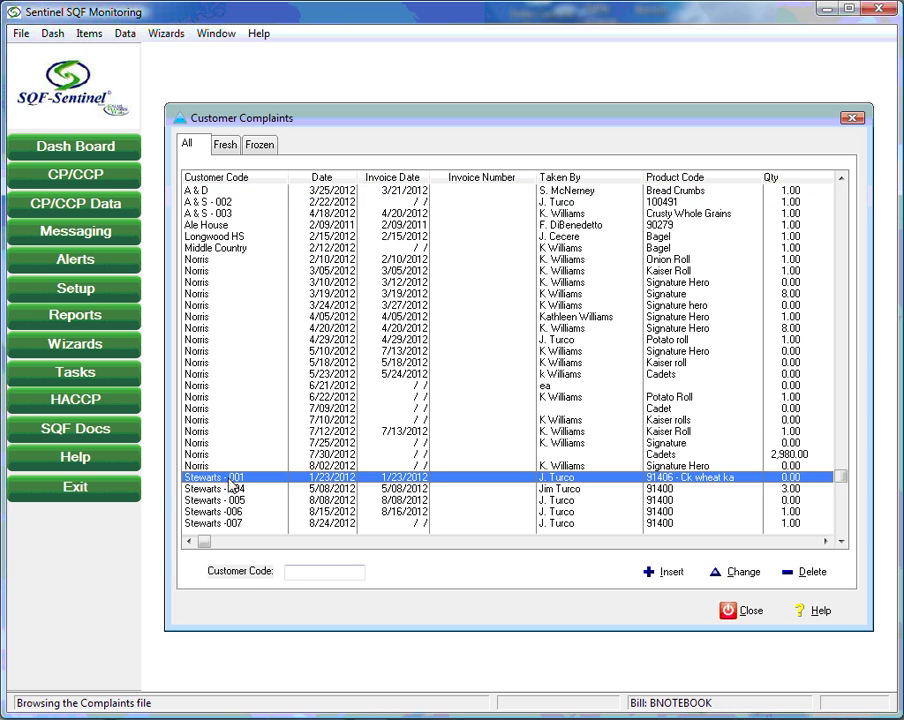
left_click(733, 573)
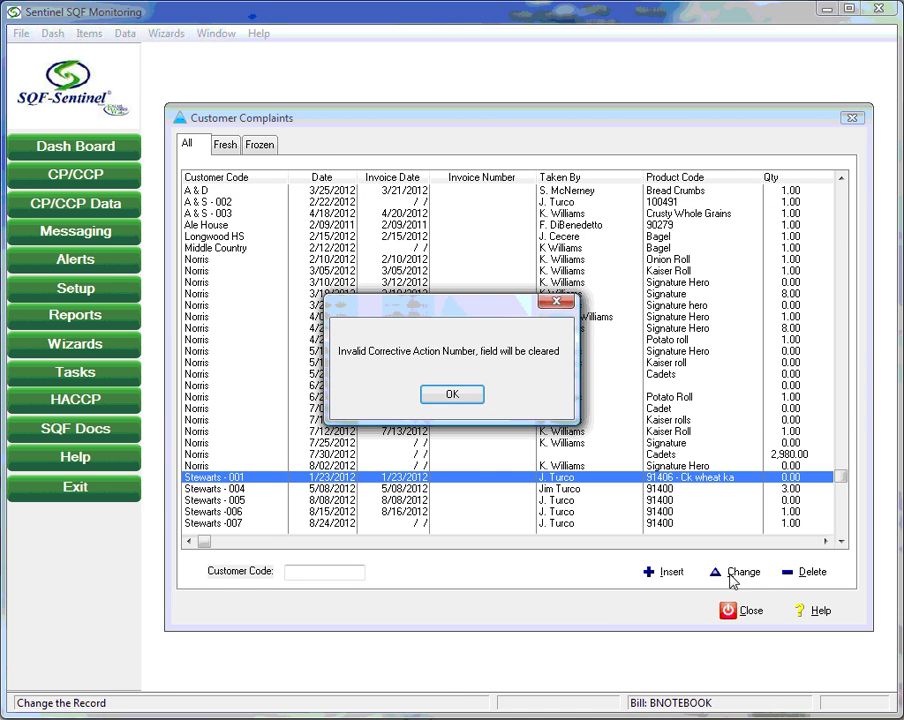
left_click(444, 389)
left_click(448, 390)
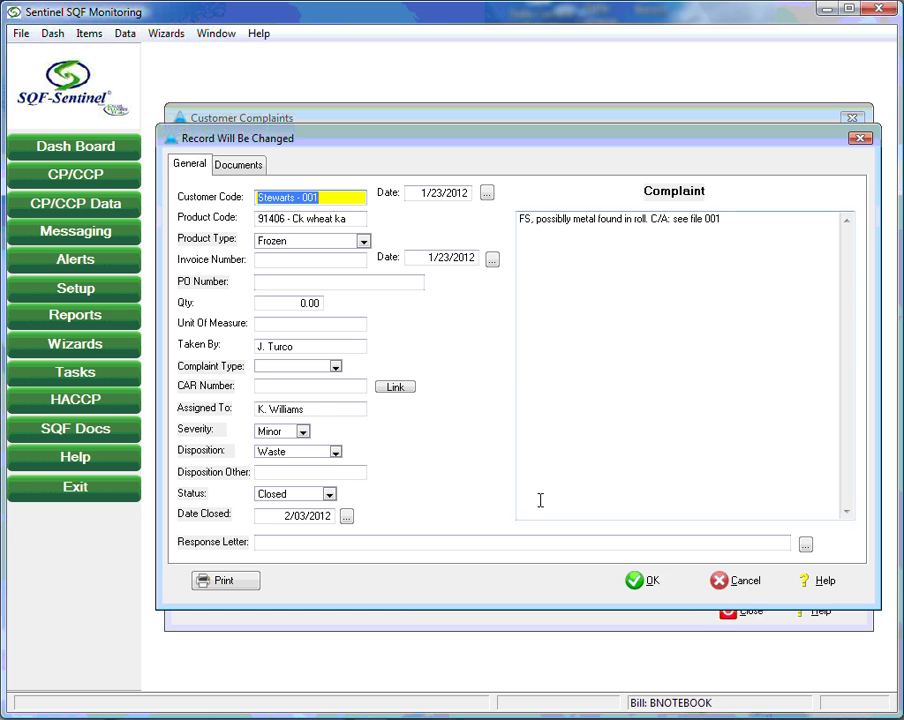
left_click(240, 166)
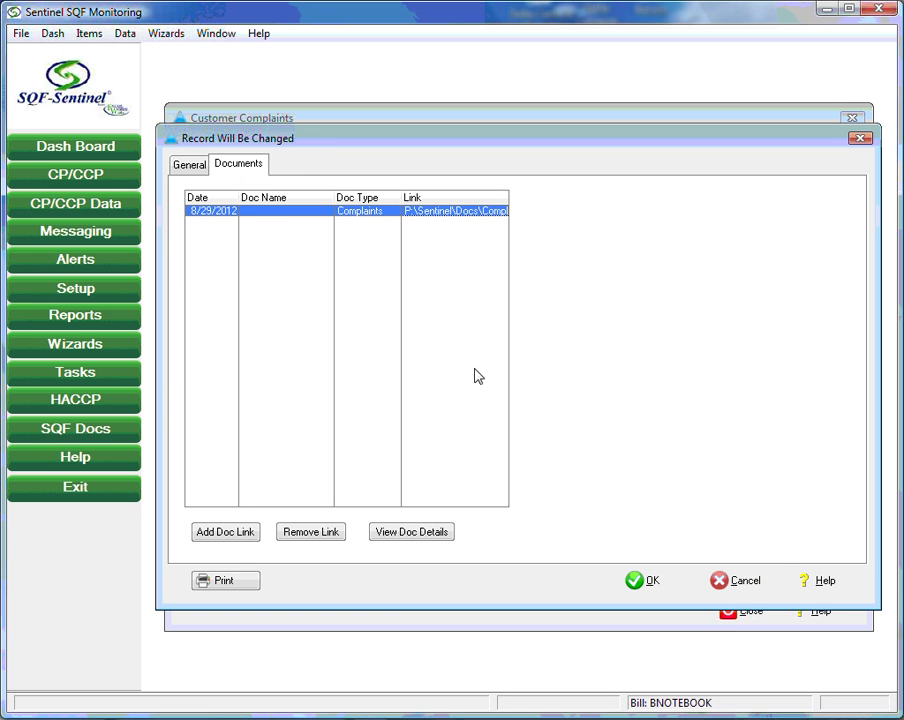
left_click(736, 583)
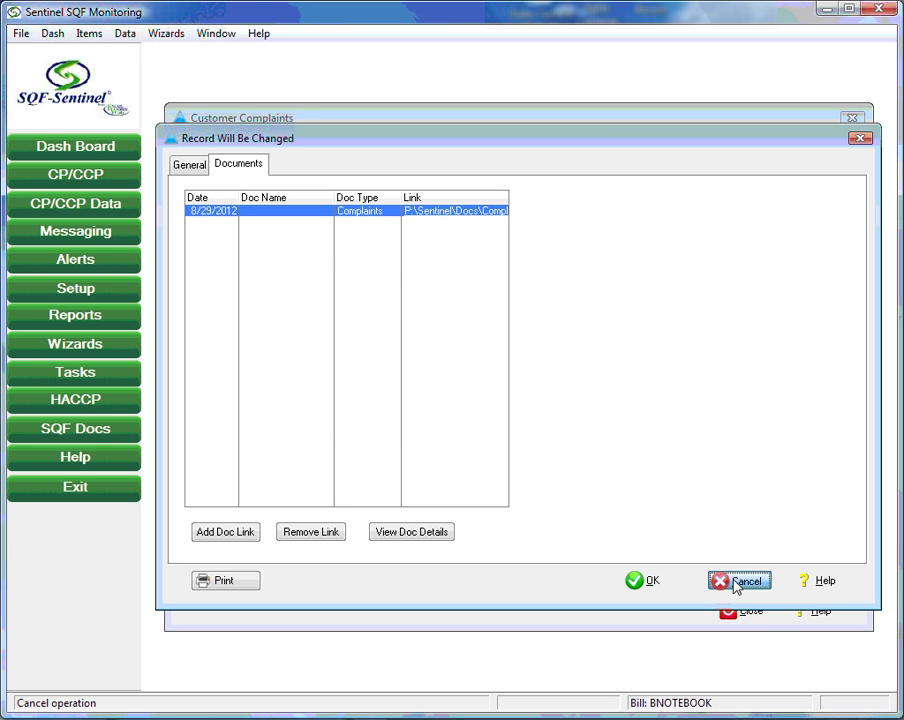
left_click(410, 394)
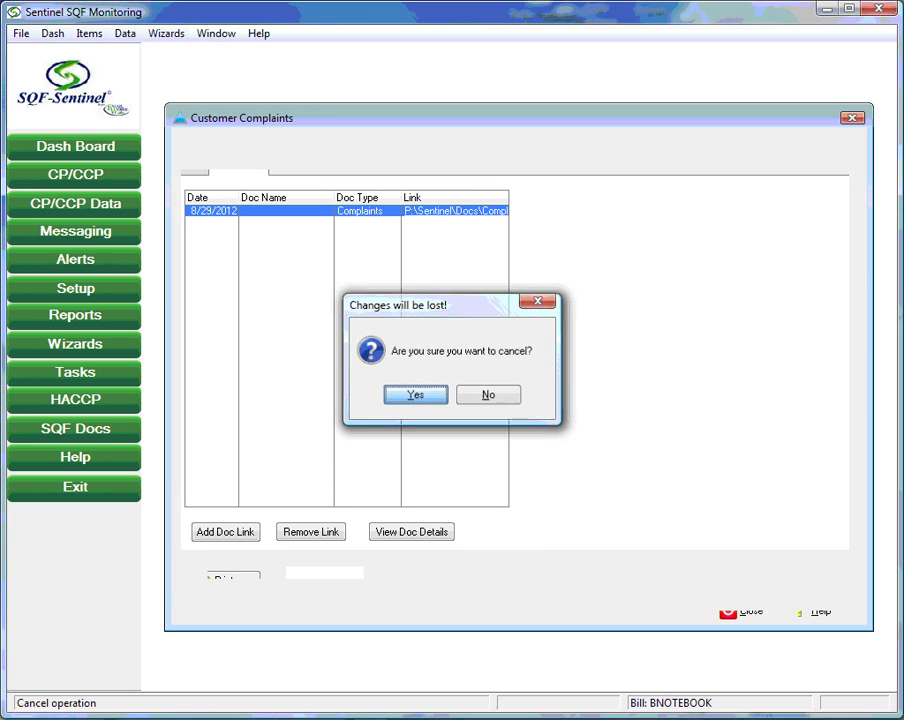
Step: Close the customer complaints list and show the SQF Docs modules, Customer Survey through Training Documents
left_click(737, 616)
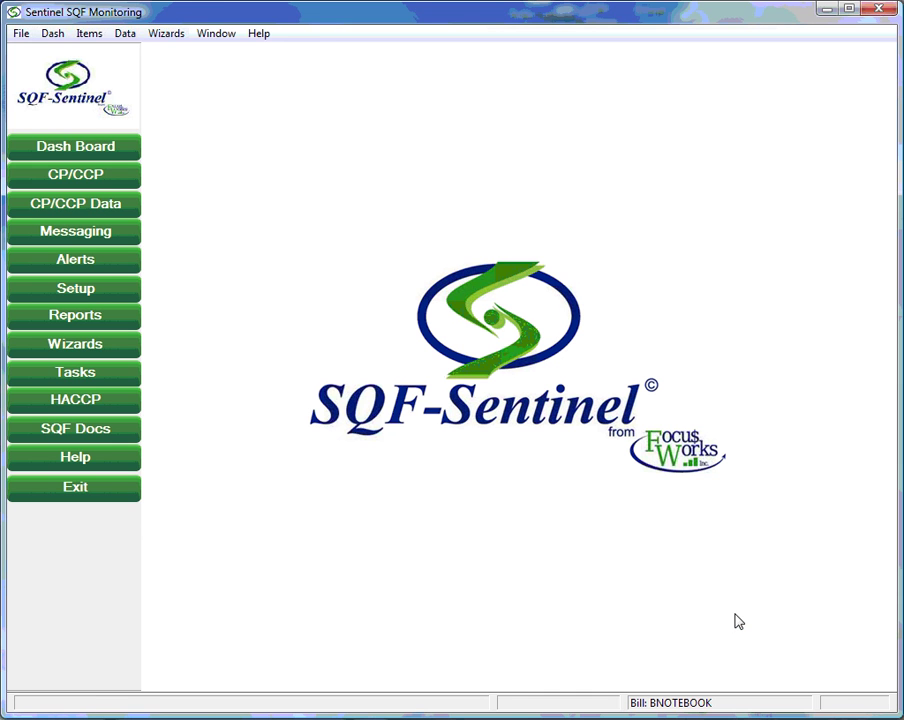
left_click(90, 430)
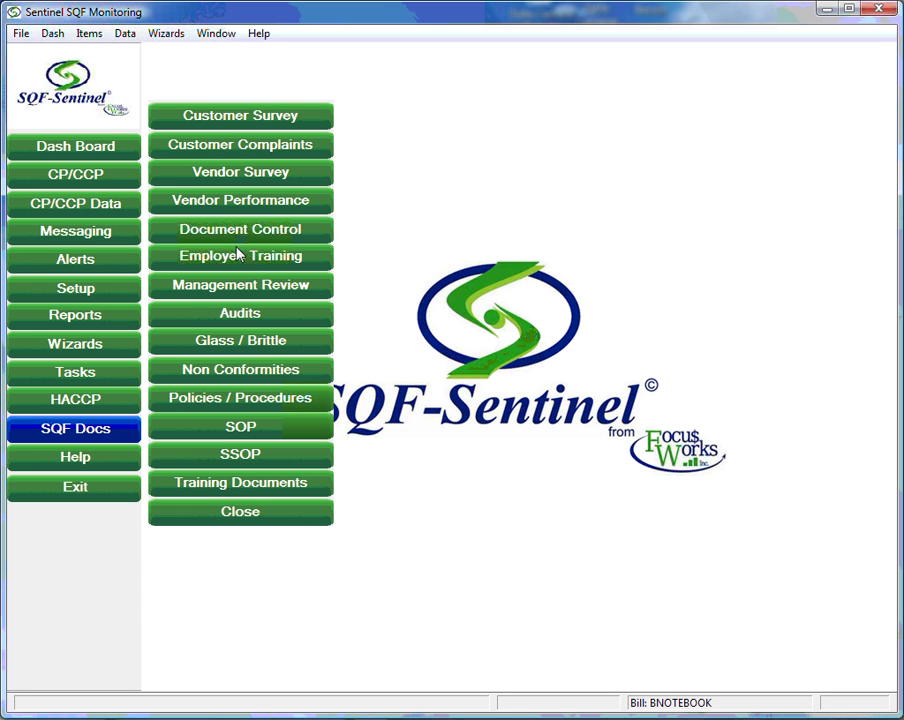
left_click(237, 258)
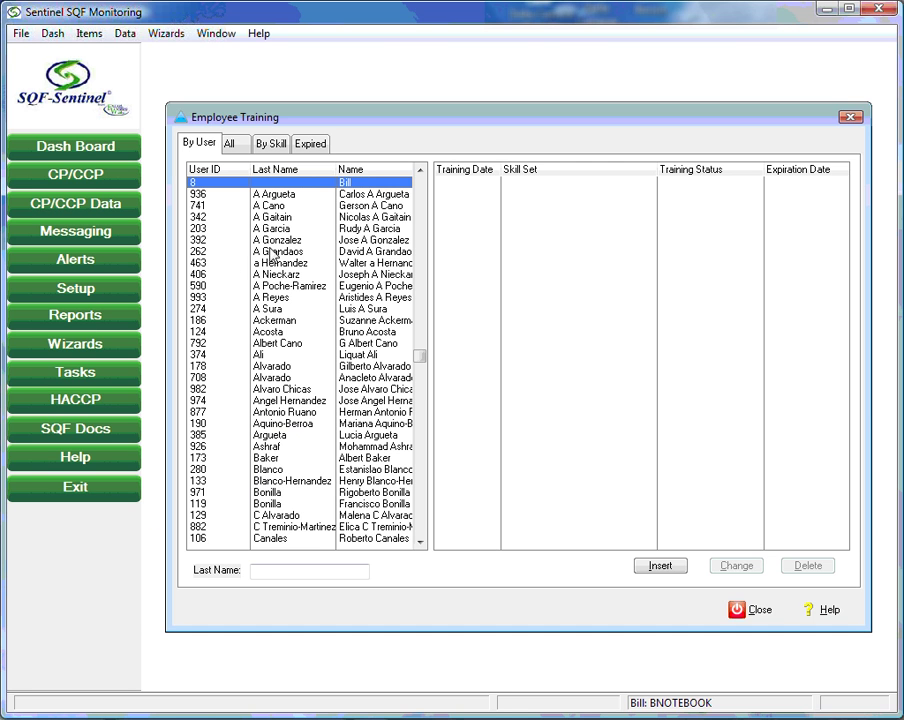
left_click(356, 207)
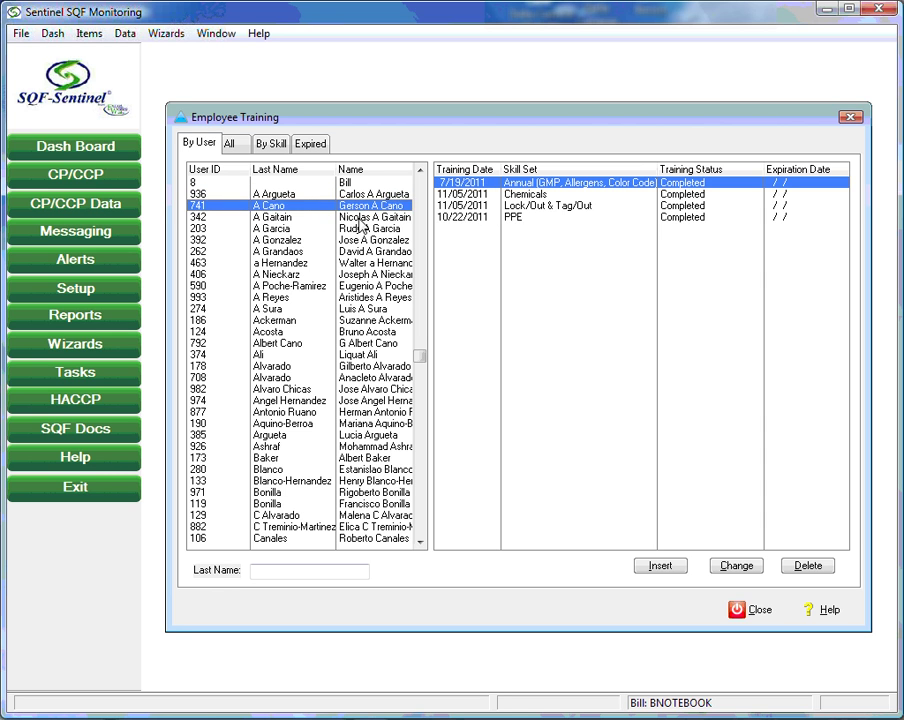
left_click(359, 216)
left_click(358, 205)
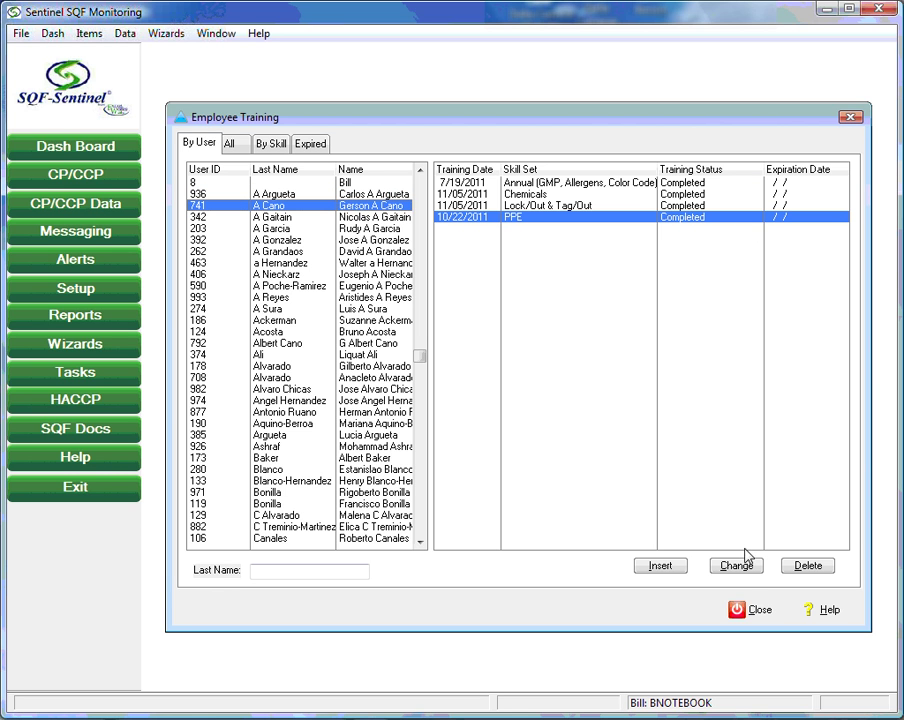
left_click(742, 610)
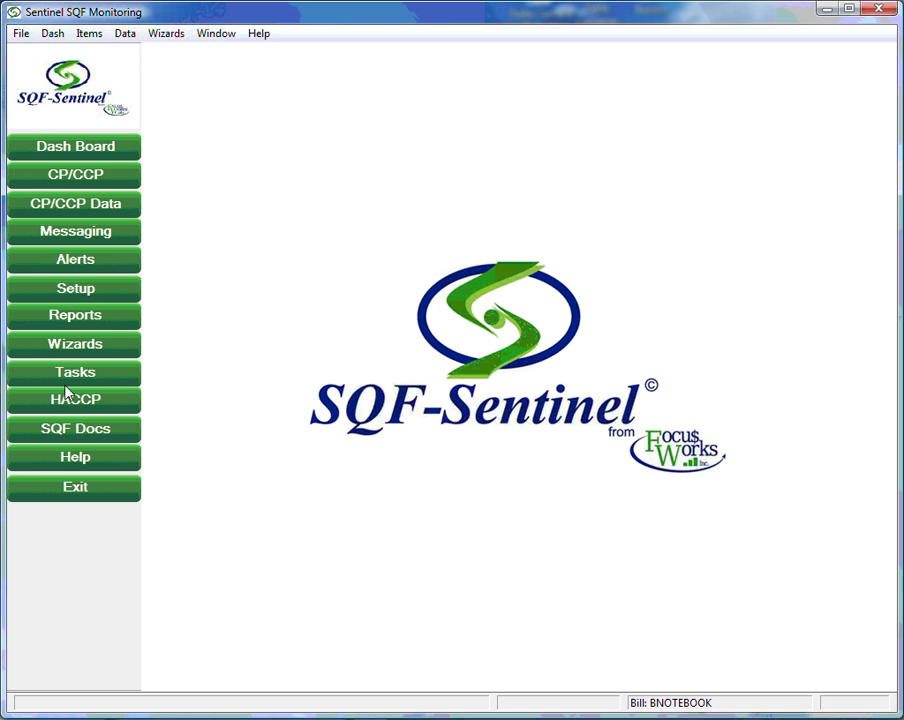
left_click(74, 426)
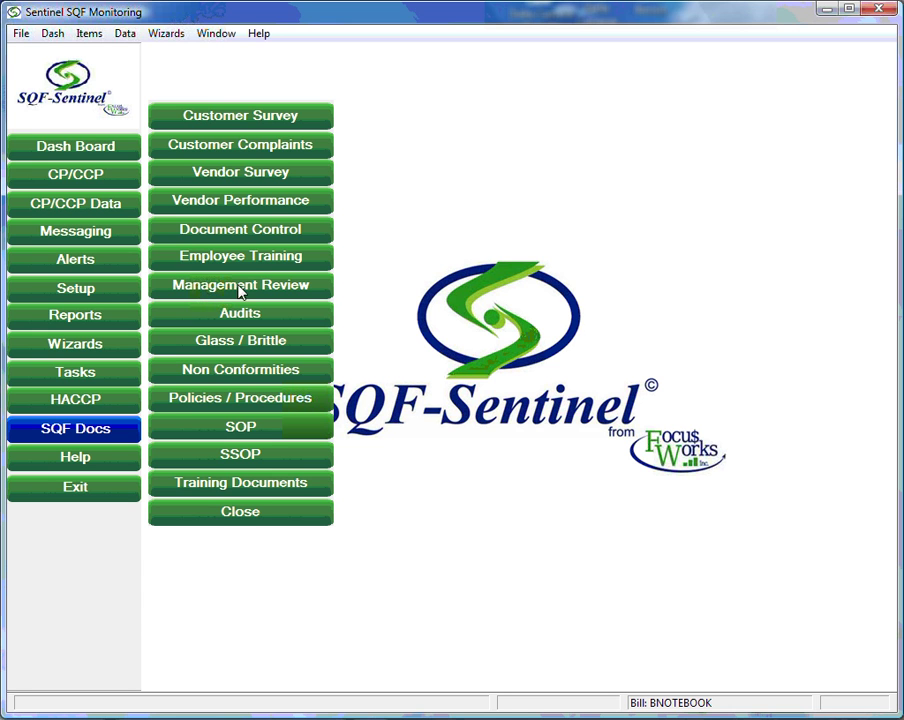
left_click(239, 286)
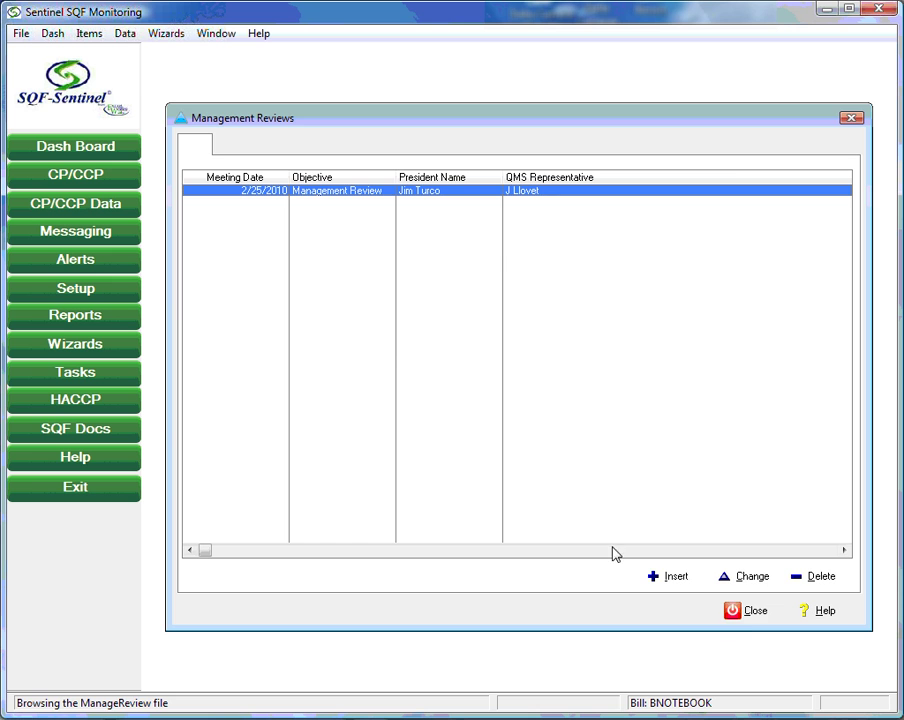
left_click(746, 612)
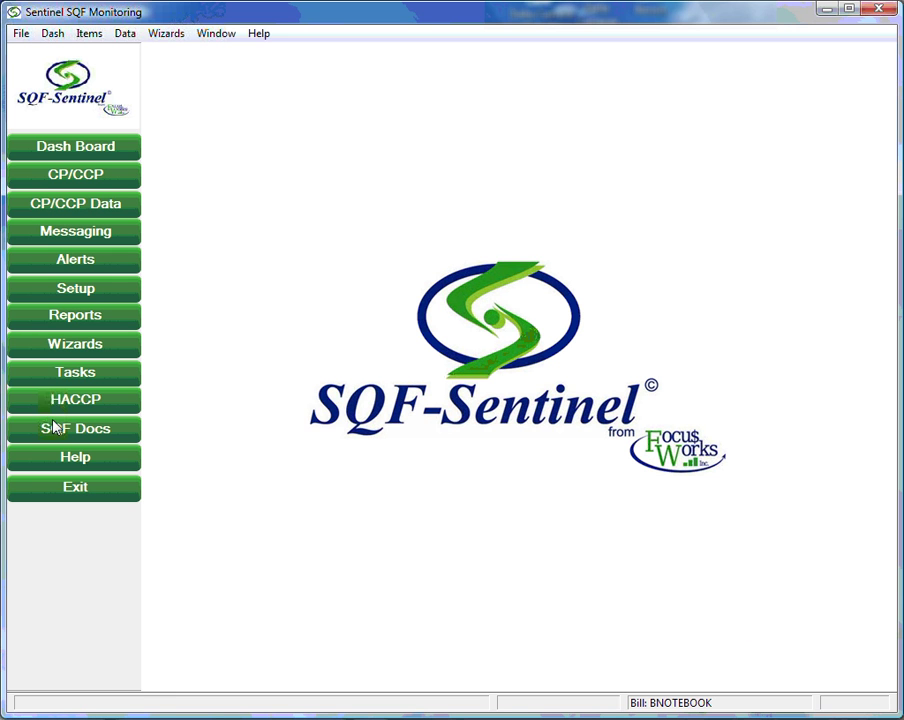
left_click(110, 428)
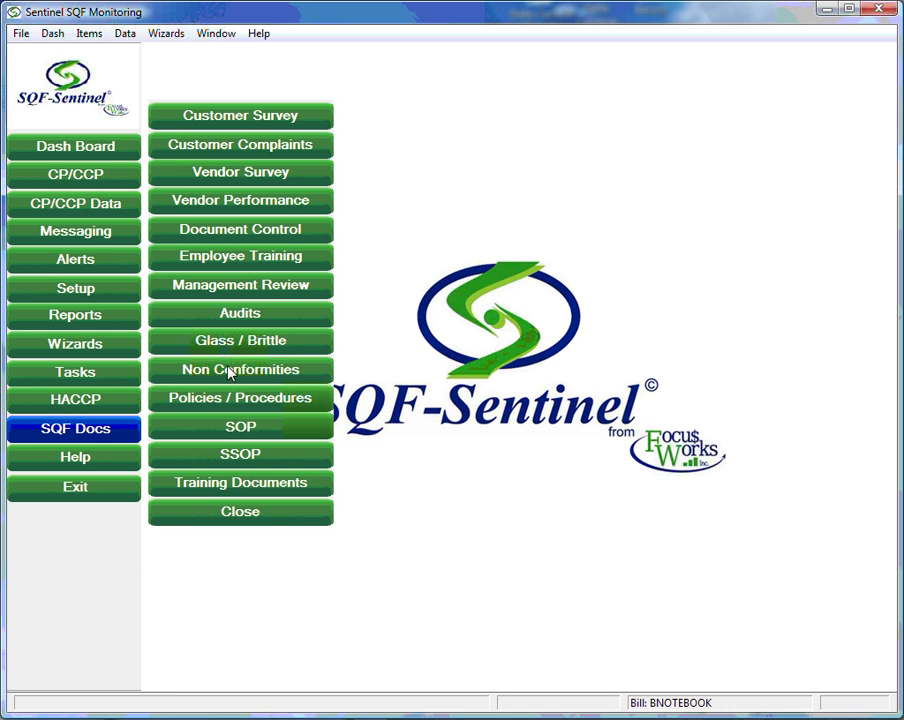
left_click(229, 373)
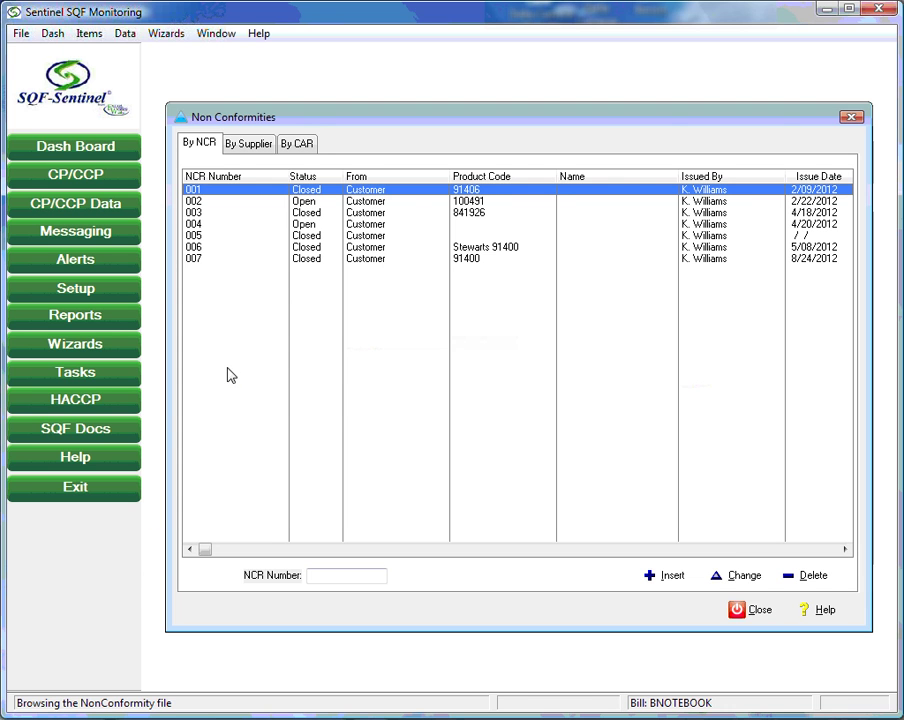
left_click(741, 580)
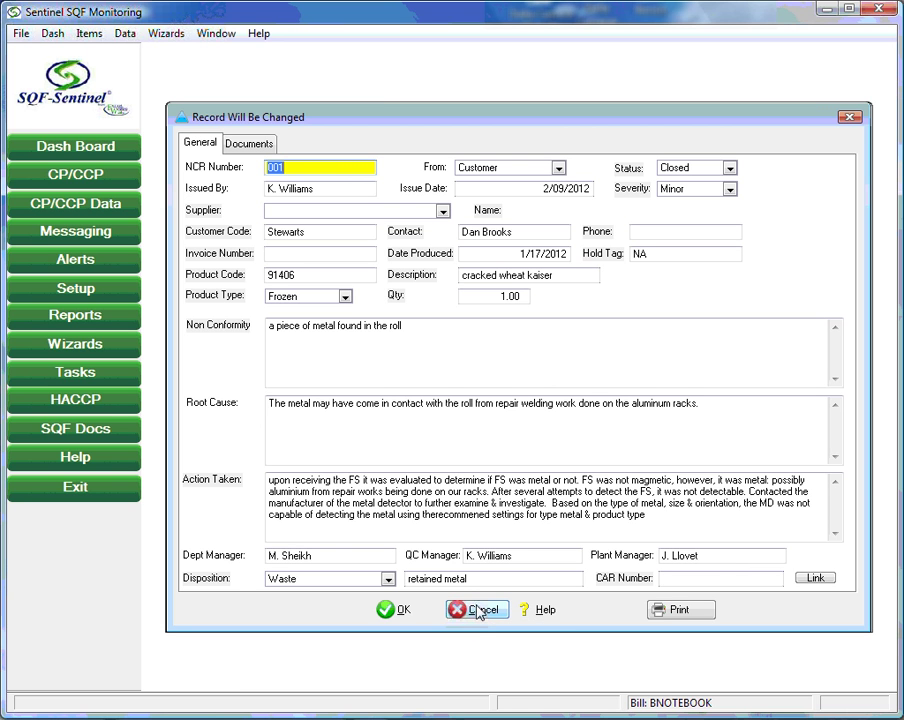
left_click(478, 612)
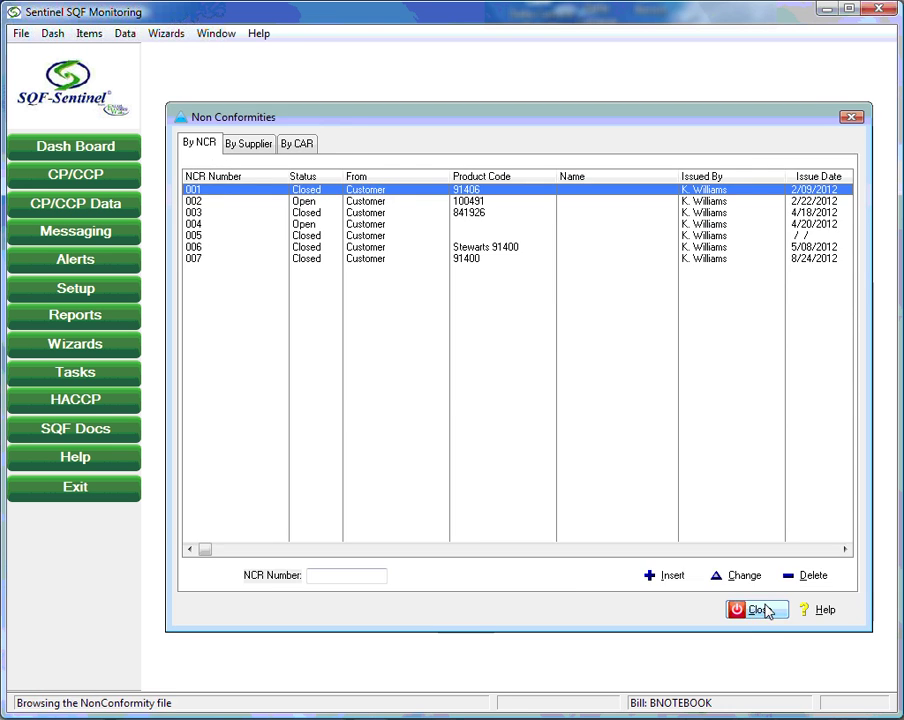
left_click(702, 604)
left_click(127, 436)
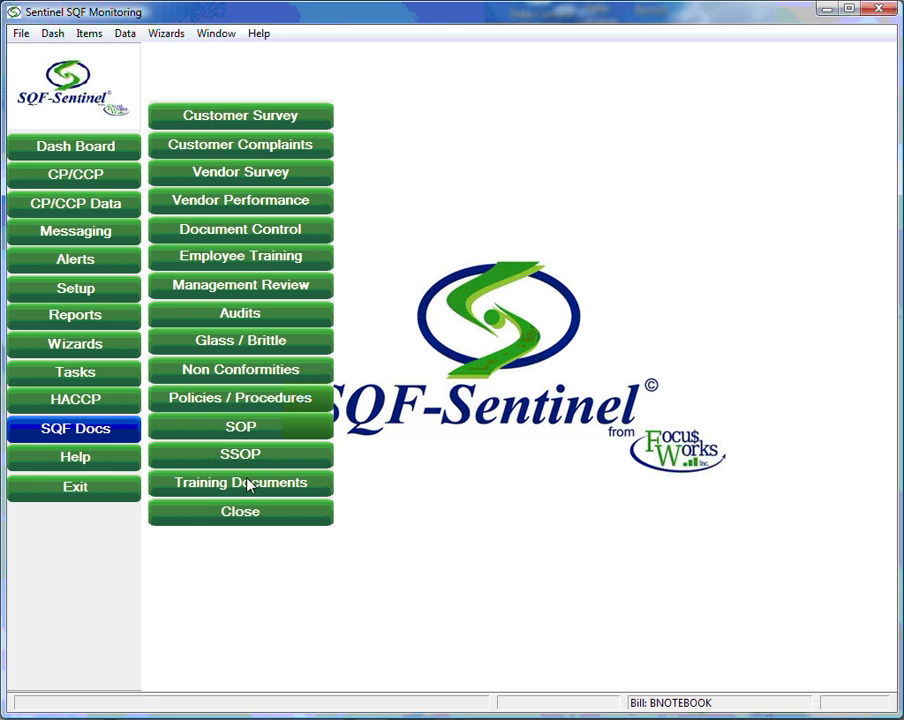
Step: Open the Policies/Procedures document list showing SQF sections 1.1 through 4.10
left_click(255, 403)
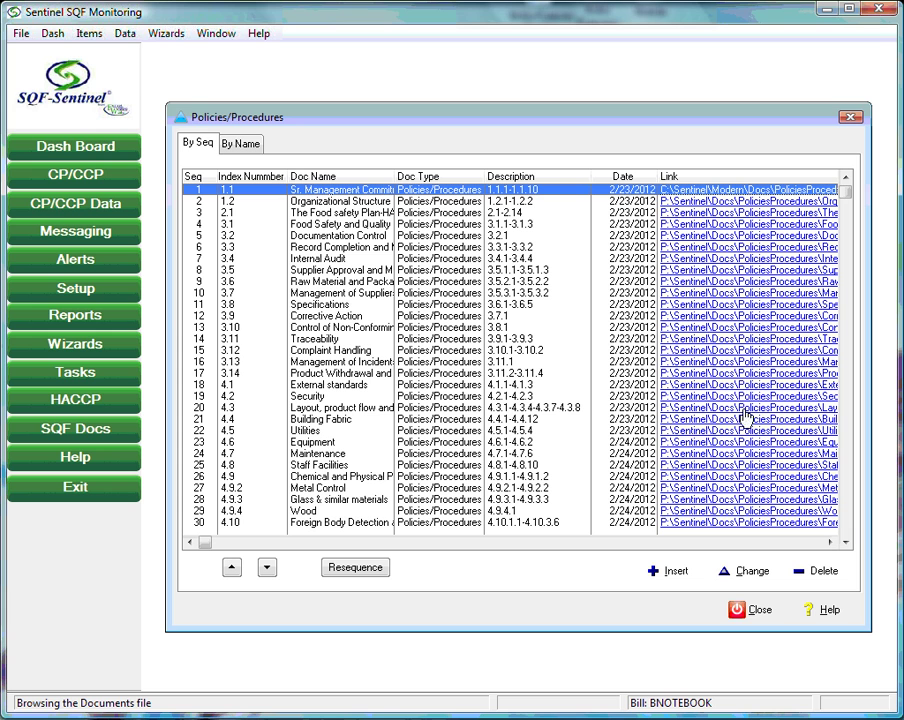
left_click(715, 191)
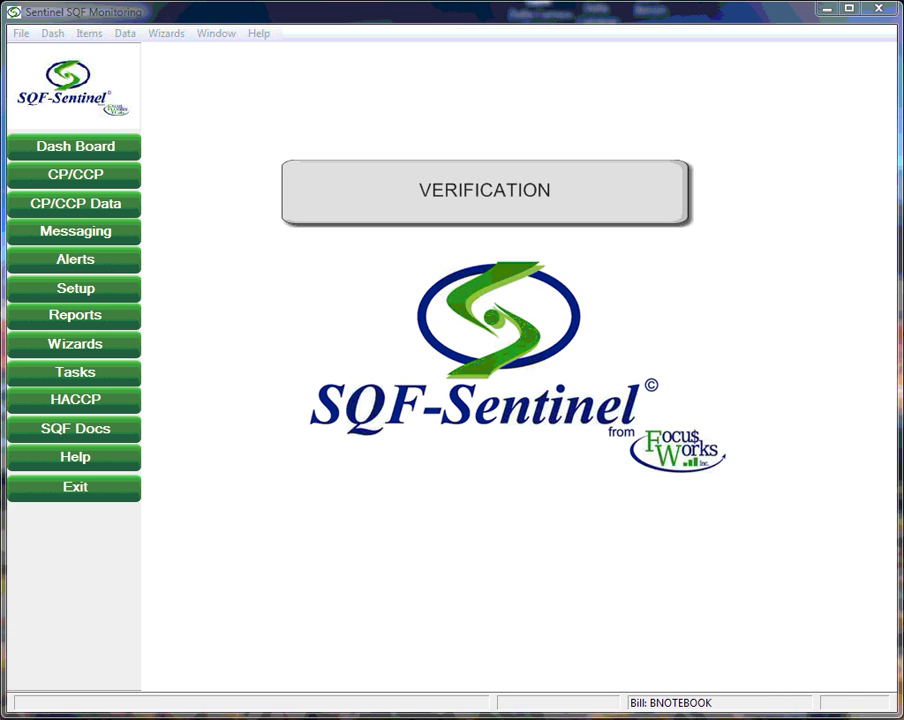
left_click(117, 371)
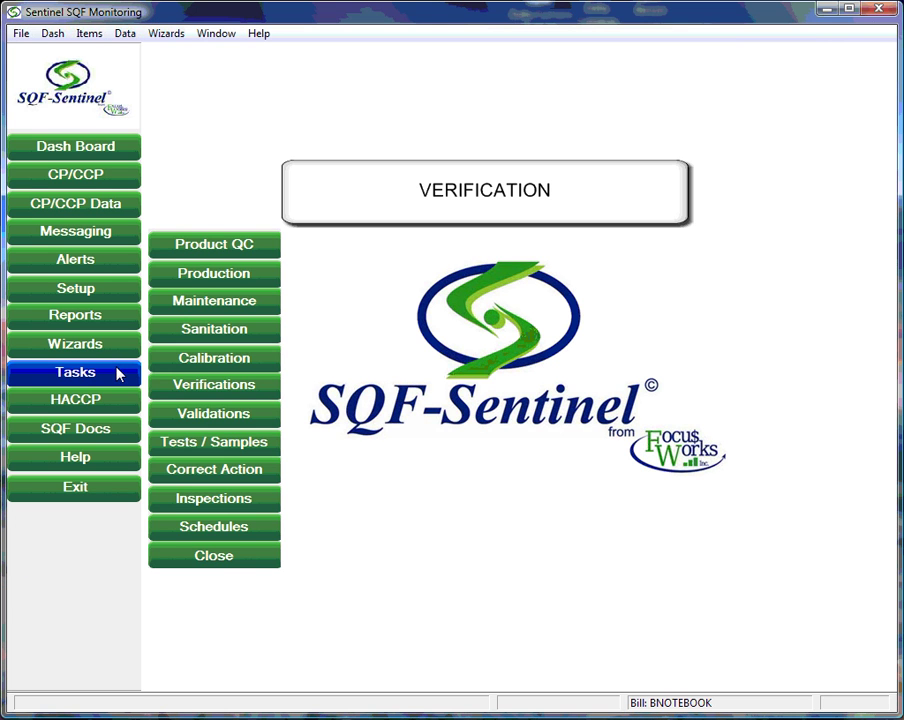
left_click(222, 388)
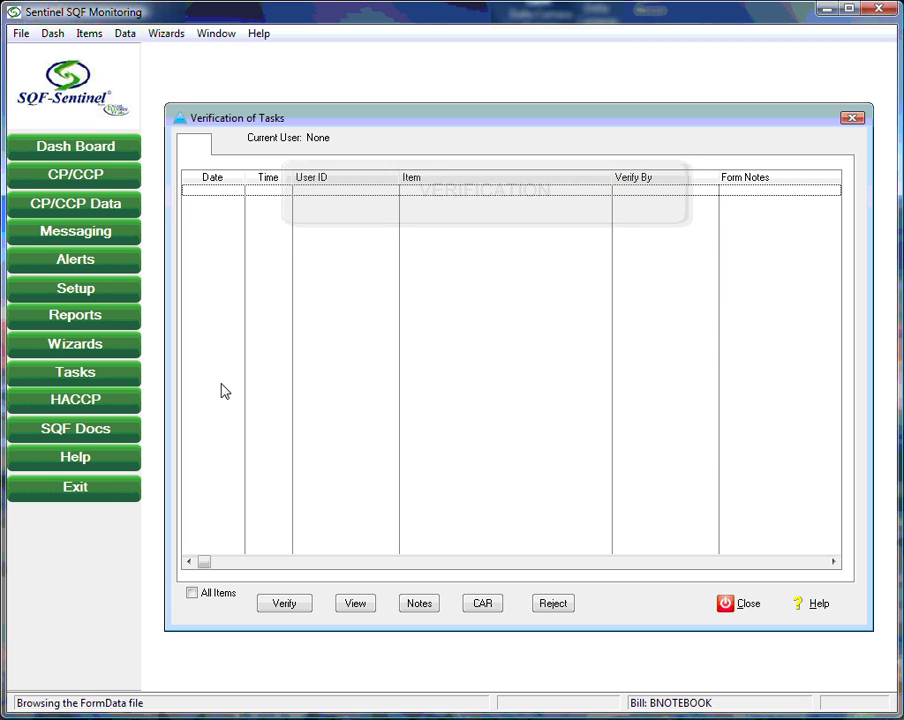
left_click(214, 596)
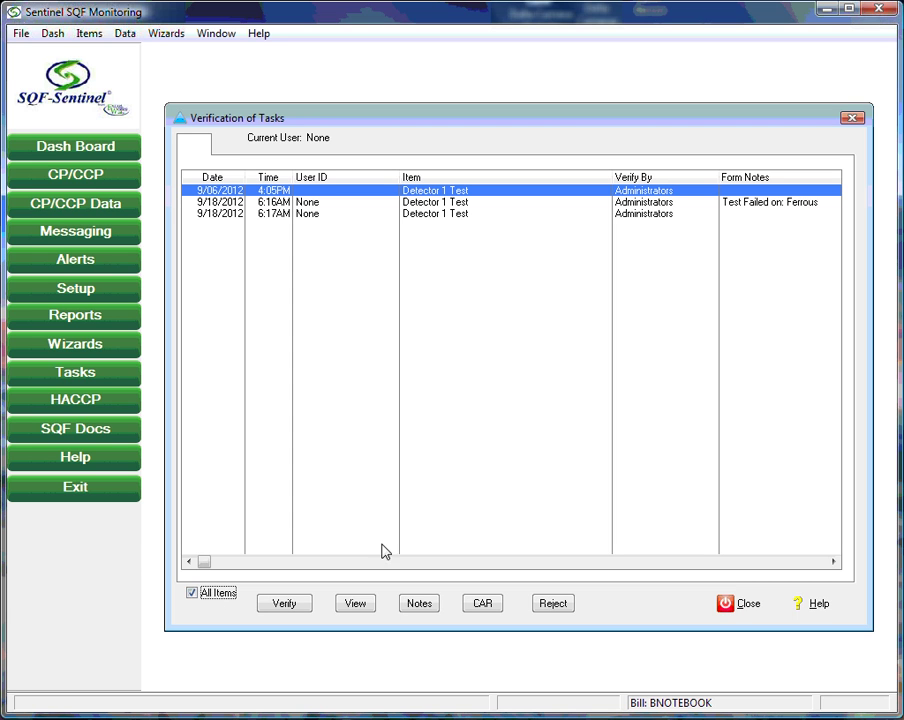
left_click(444, 214)
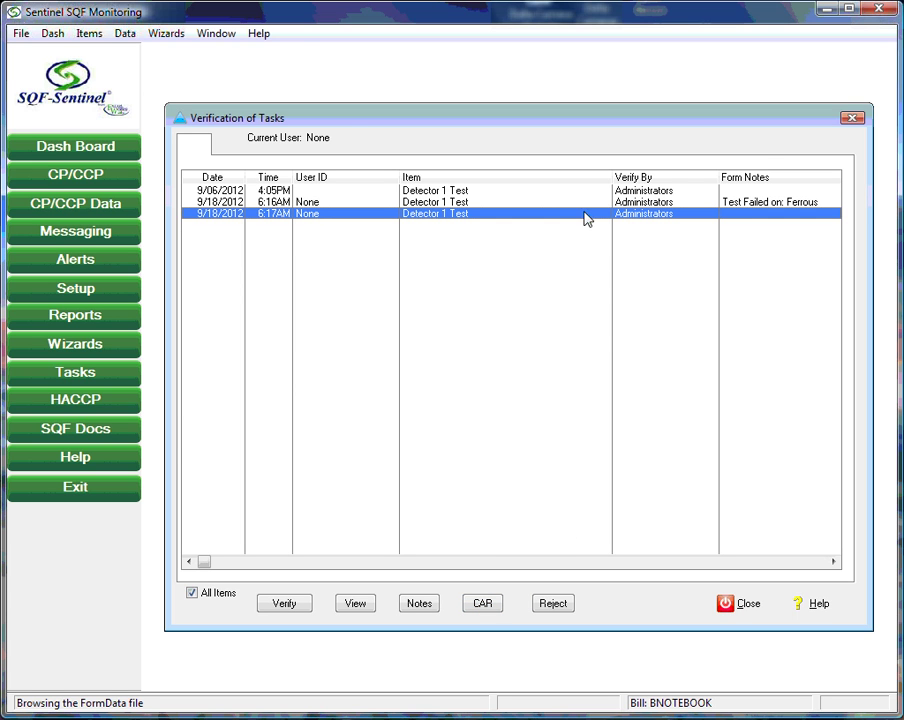
left_click(631, 201)
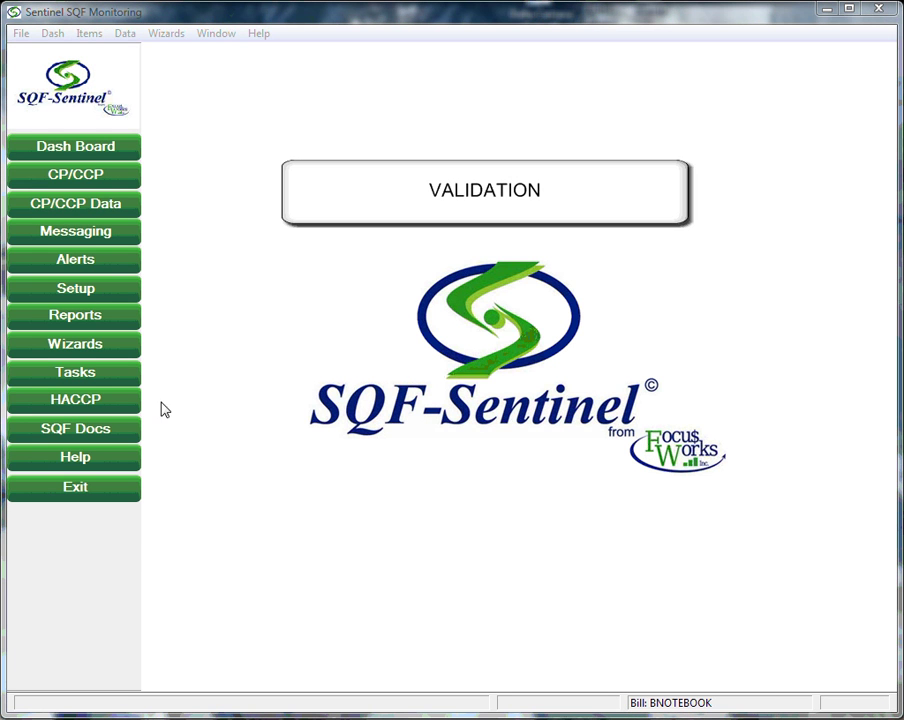
left_click(96, 374)
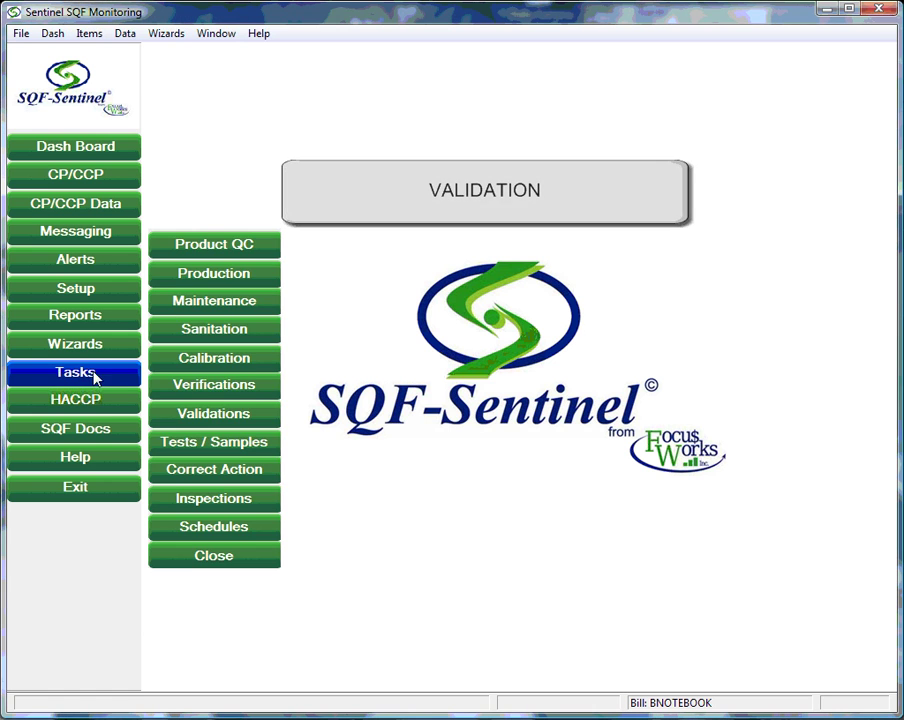
left_click(236, 416)
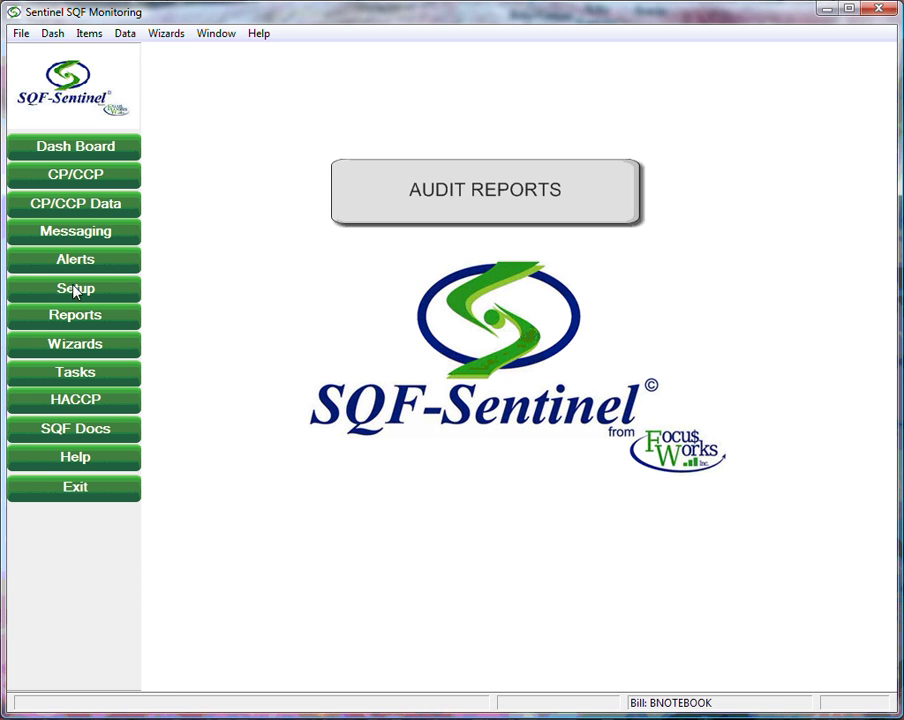
Step: Open the Auditors Report setup and inspect the Section 1 entry, leaving it unchanged
left_click(75, 288)
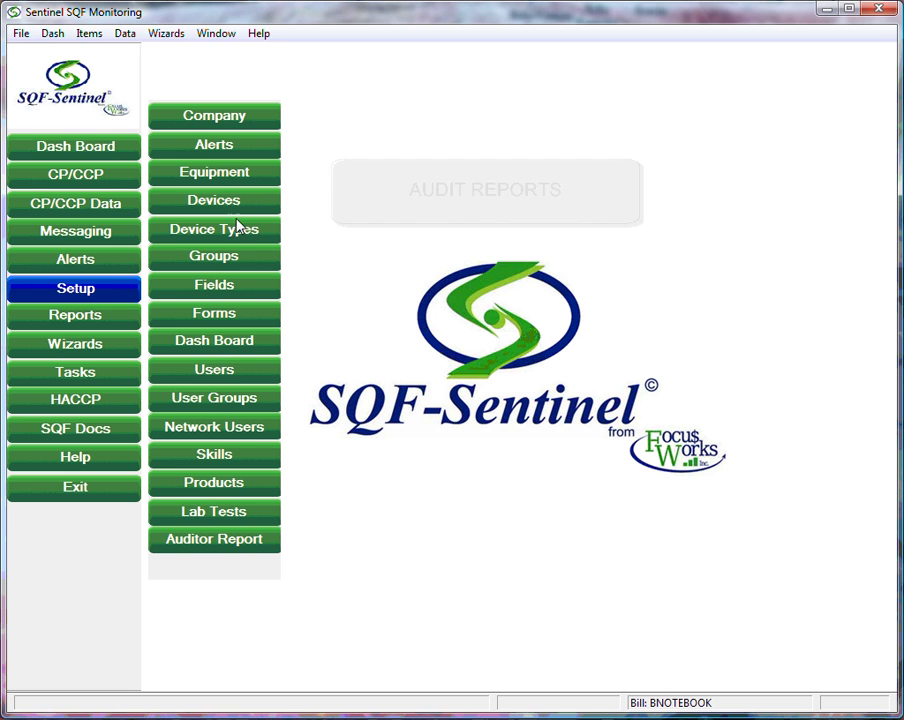
left_click(224, 541)
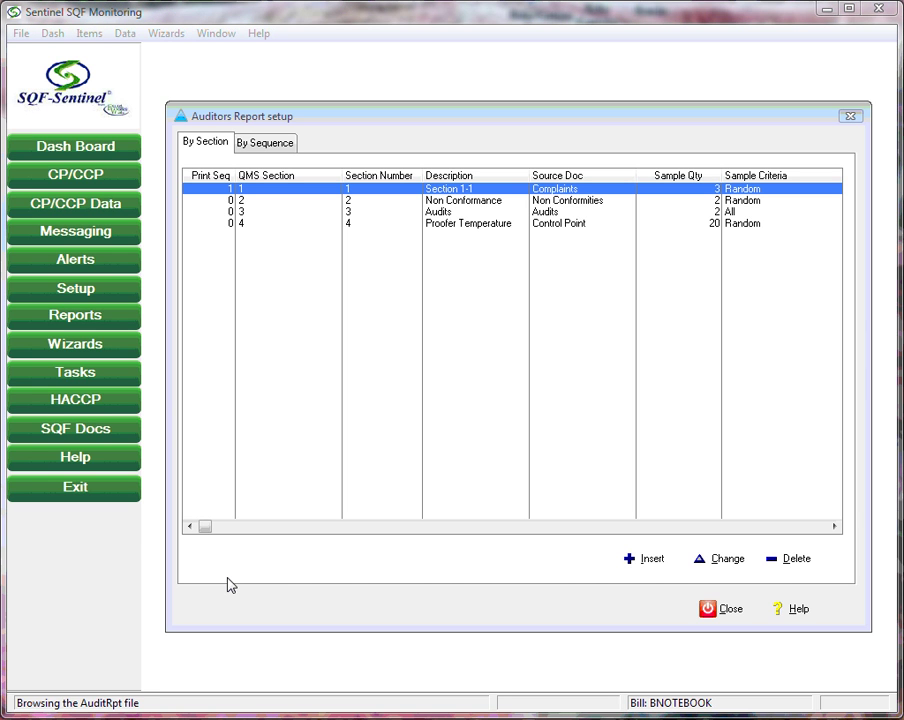
left_click(718, 560)
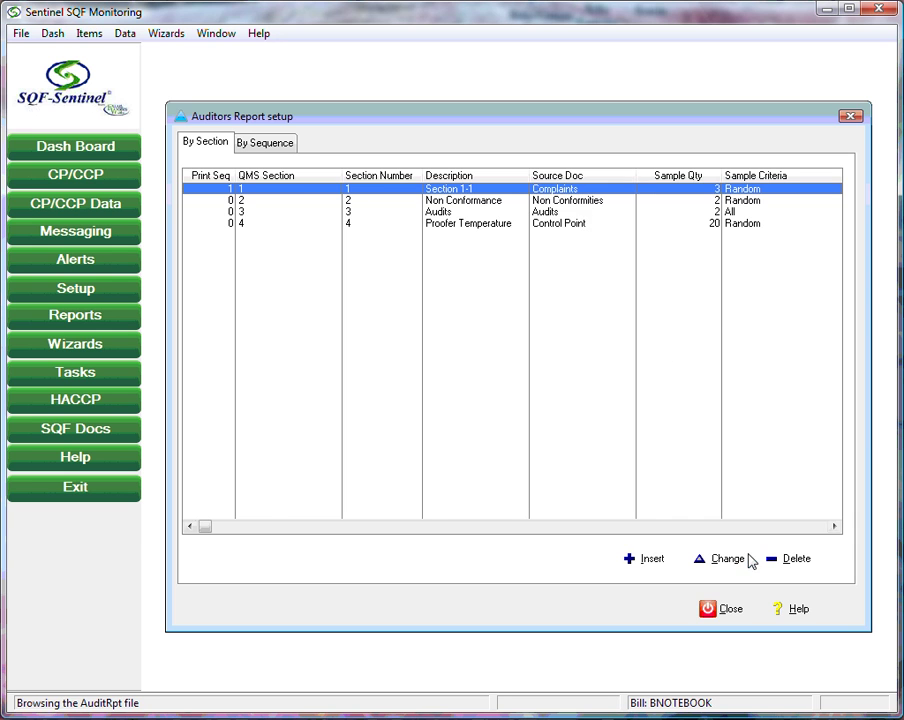
left_click(742, 560)
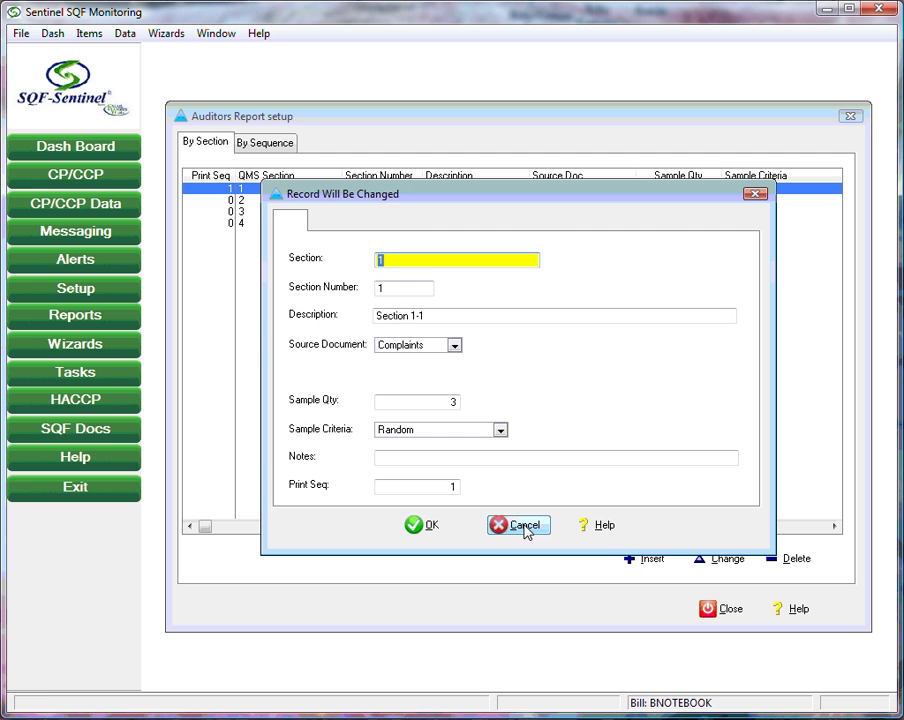
left_click(525, 527)
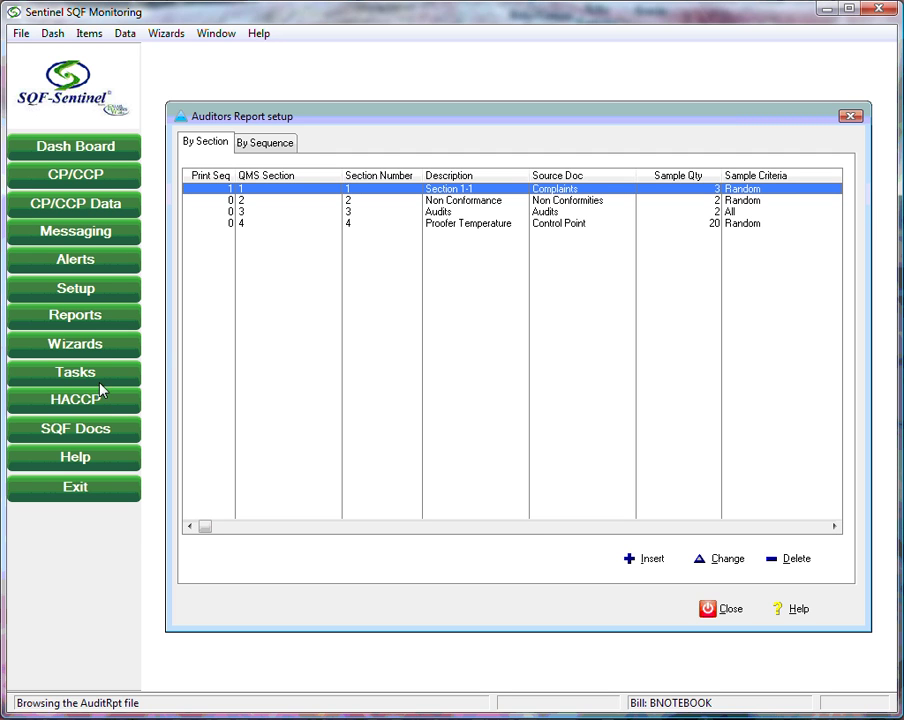
Step: Open the Auditors Report print options dialog and move it to the screen centre
left_click(80, 319)
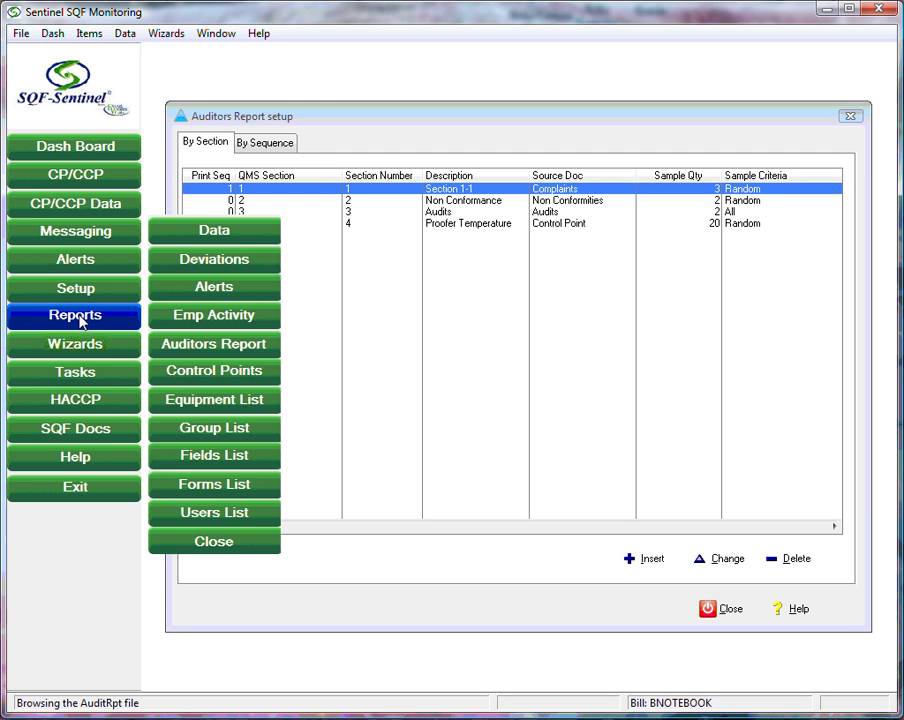
left_click(233, 344)
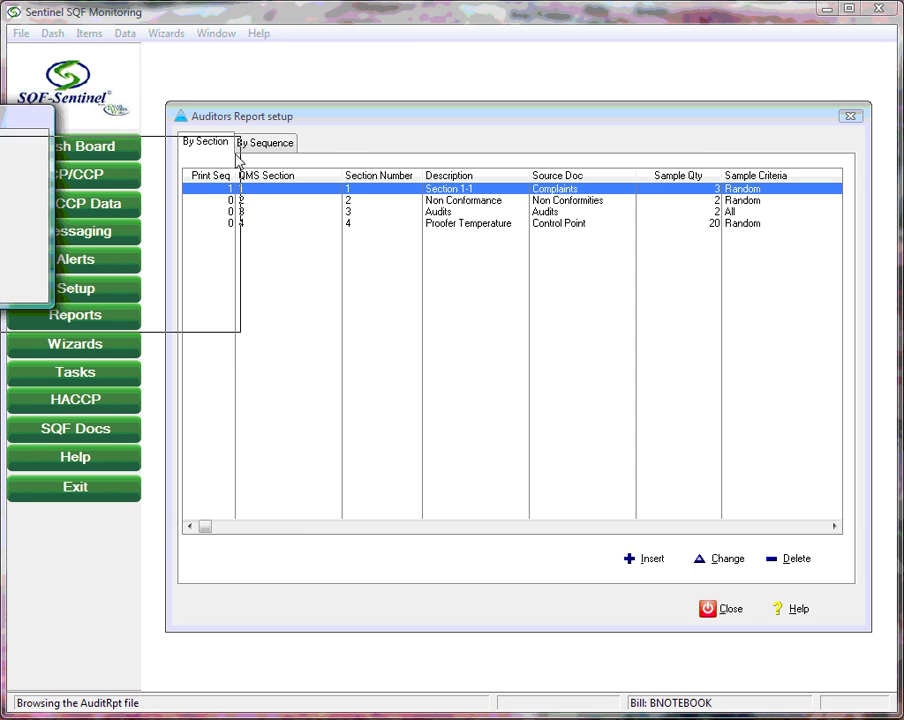
left_click_drag(238, 160, 480, 187)
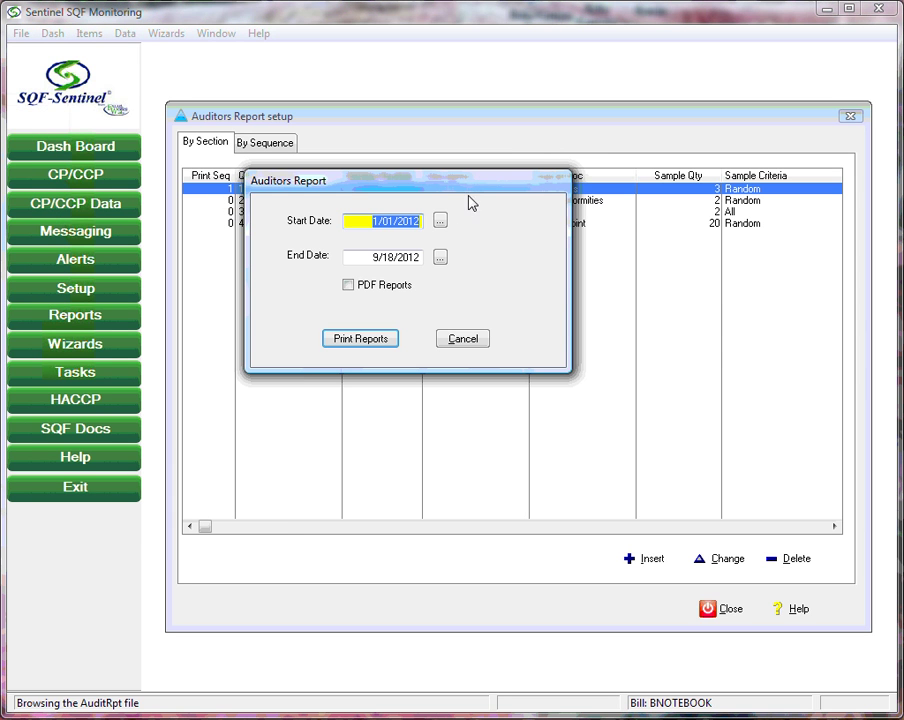